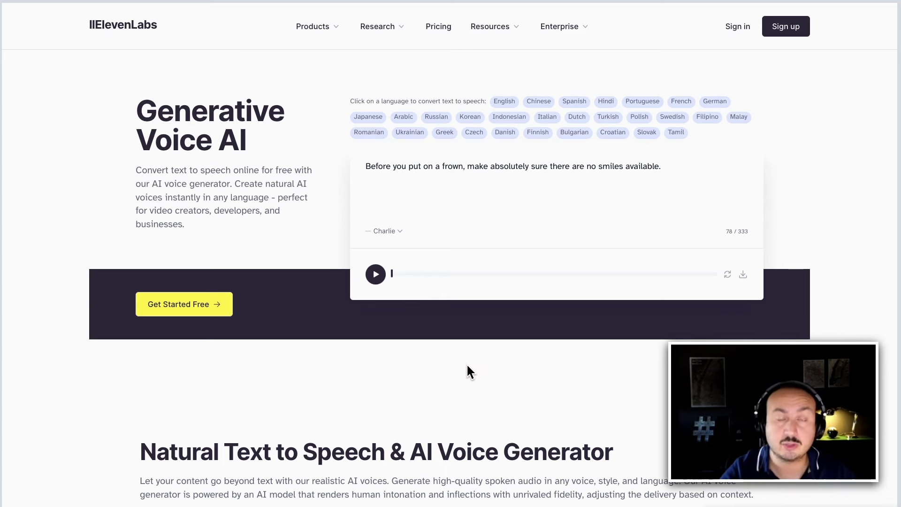
Review the ElevenLabs homepage's voice use cases, text-to-speech features and supported languages, and return to its beginning
scroll(483, 340, down, 4)
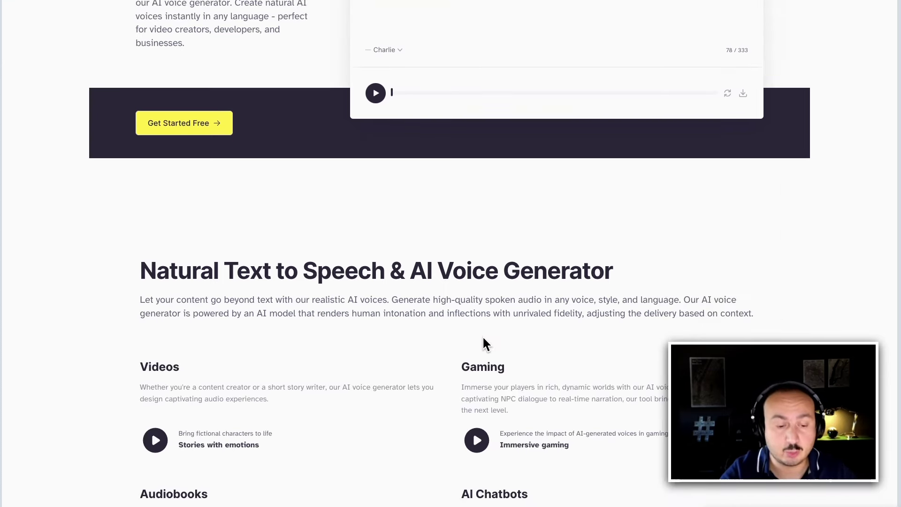
scroll(484, 340, down, 5)
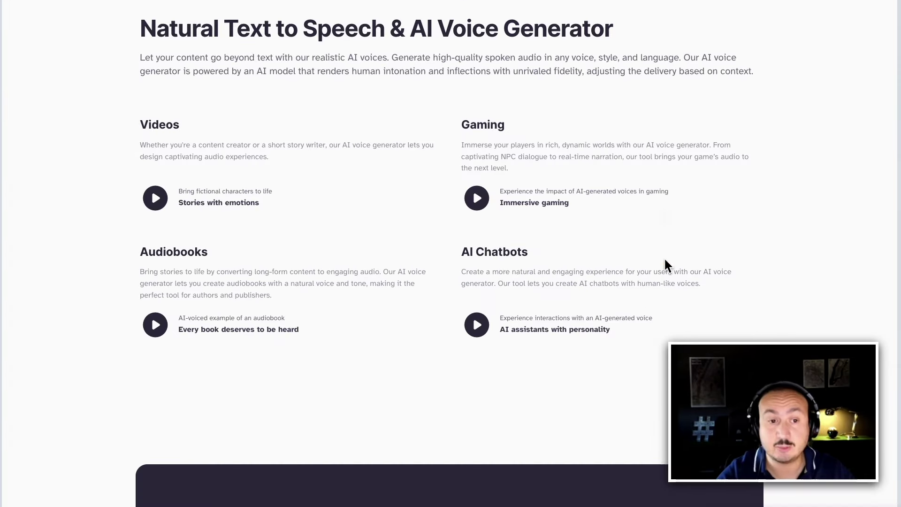
scroll(479, 268, down, 6)
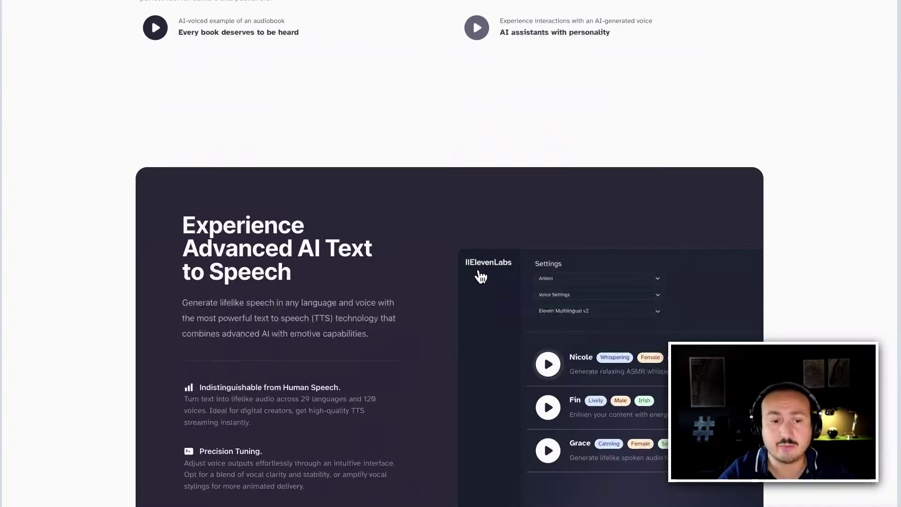
scroll(478, 271, down, 5)
scroll(479, 271, down, 4)
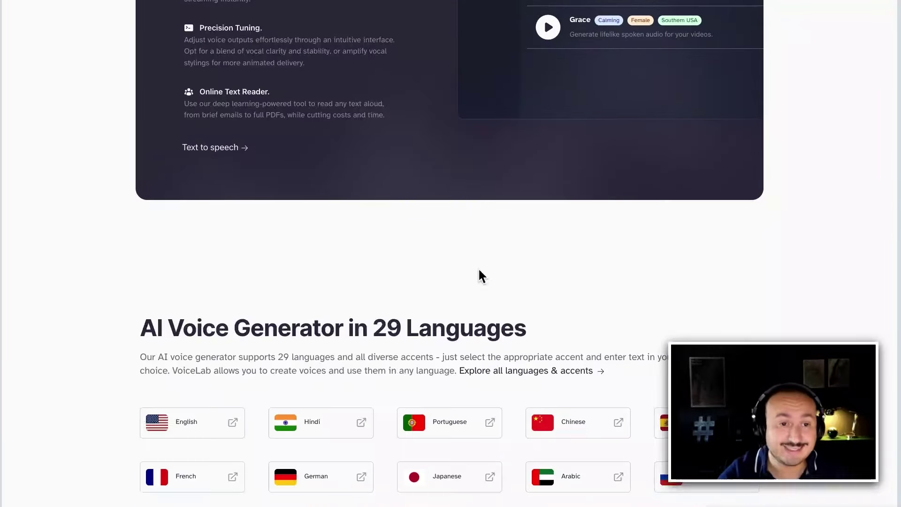
scroll(480, 275, down, 5)
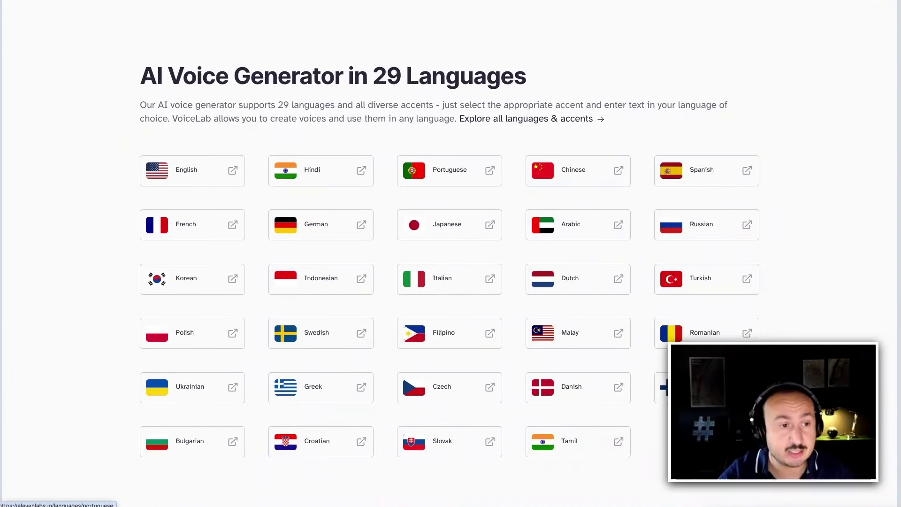
key(Home)
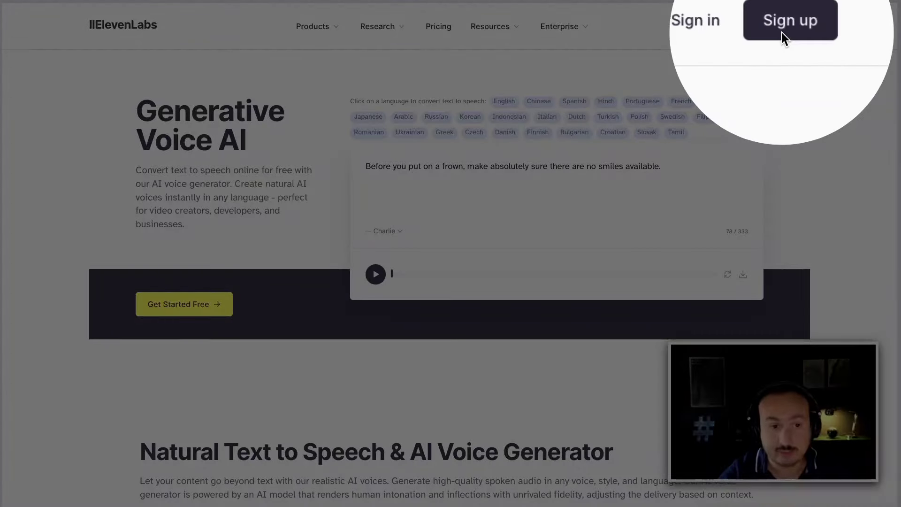
Open the pricing page and review the available subscription plans
click(782, 32)
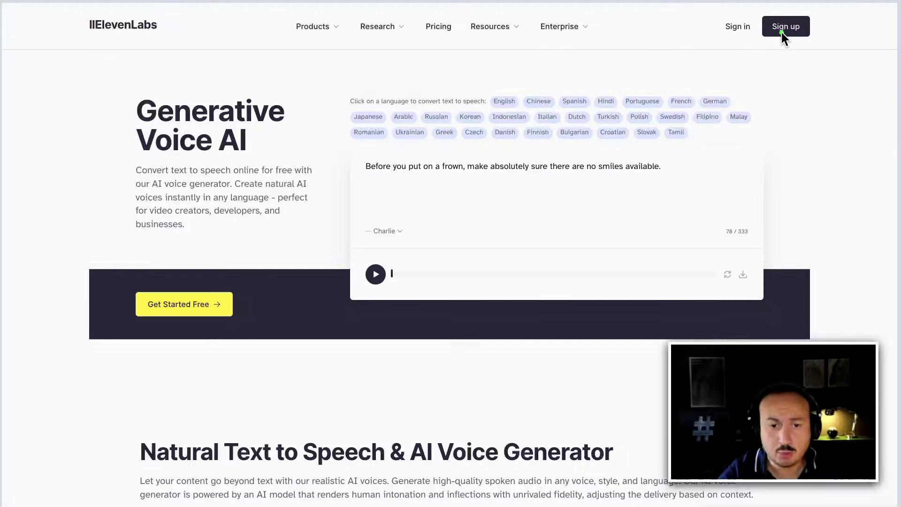
click(445, 28)
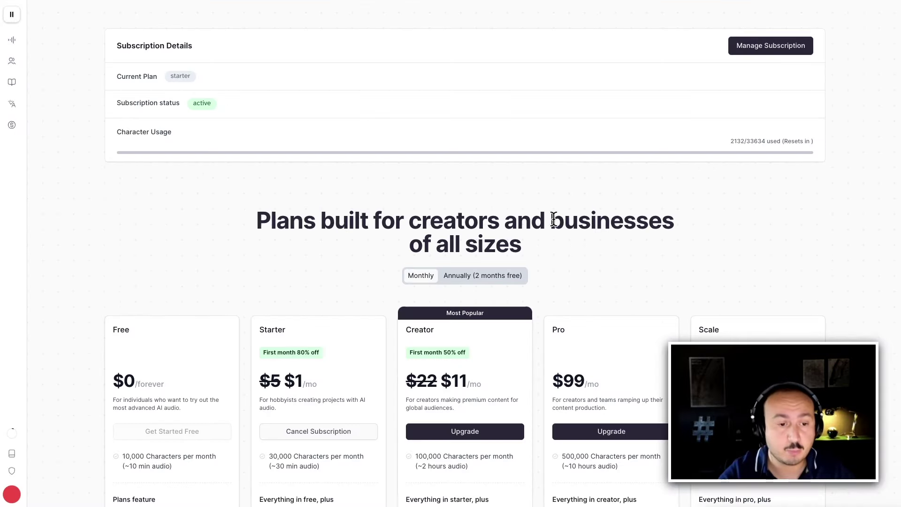
scroll(559, 218, down, 5)
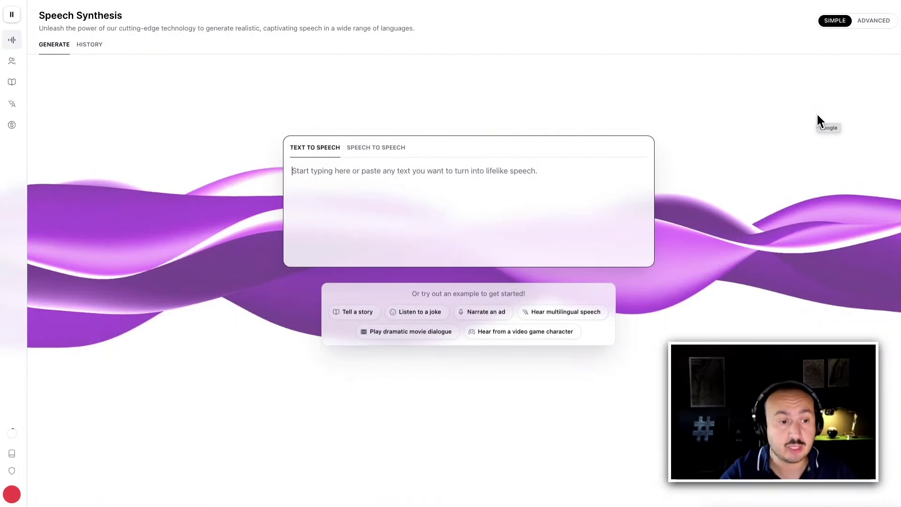
Enter the ISO 27001 training introduction beginning "Hello everyone, and welcome to this vital training" as the text to convert to speech
click(566, 125)
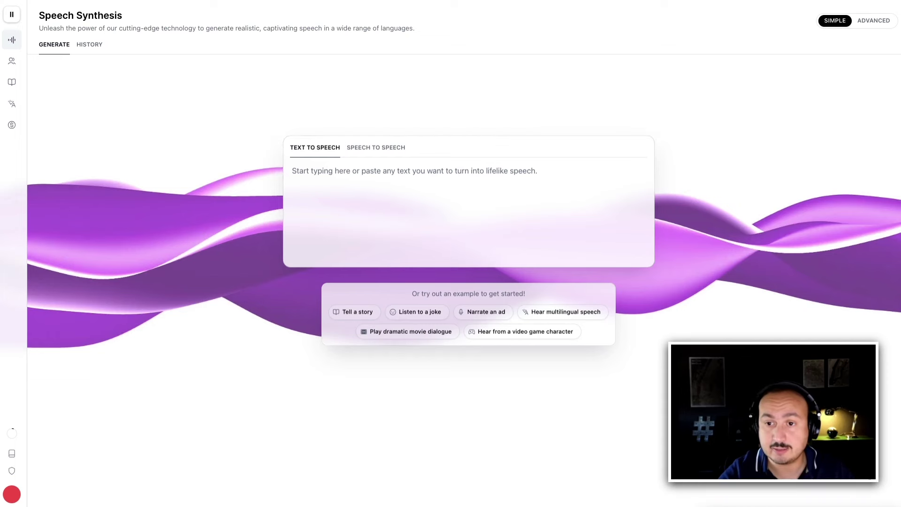
click(328, 174)
text(Hello everyone, and welcome to this vital training on the ISO 27001 standard—a journey toward mastering information security management. Whether you are new to the field of information security or looking to refine your existing skills, this course is crafted to equip you with essential knowledge and practical skills needed in today's digital world.)
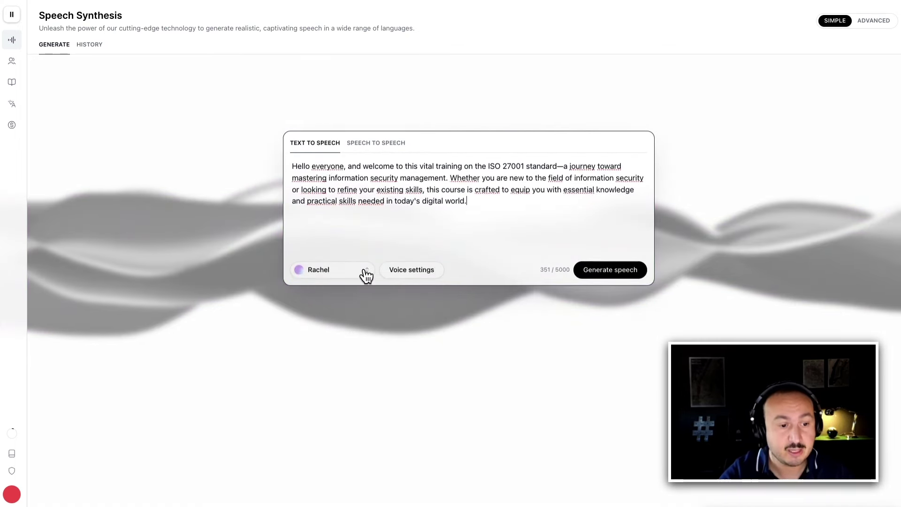
Browse the cloned and premade voices available for the speech text, and close the list without changing the voice
click(366, 272)
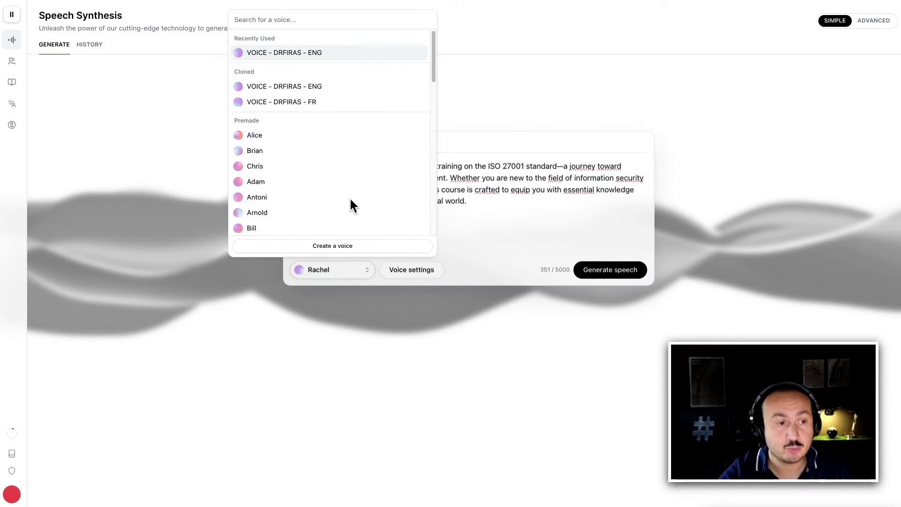
scroll(349, 196, down, 1)
scroll(350, 192, down, 10)
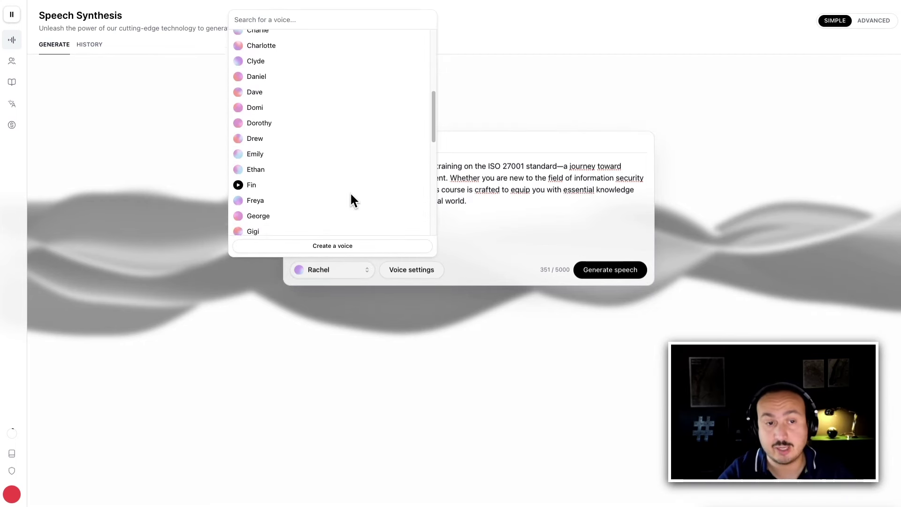
scroll(350, 197, up, 11)
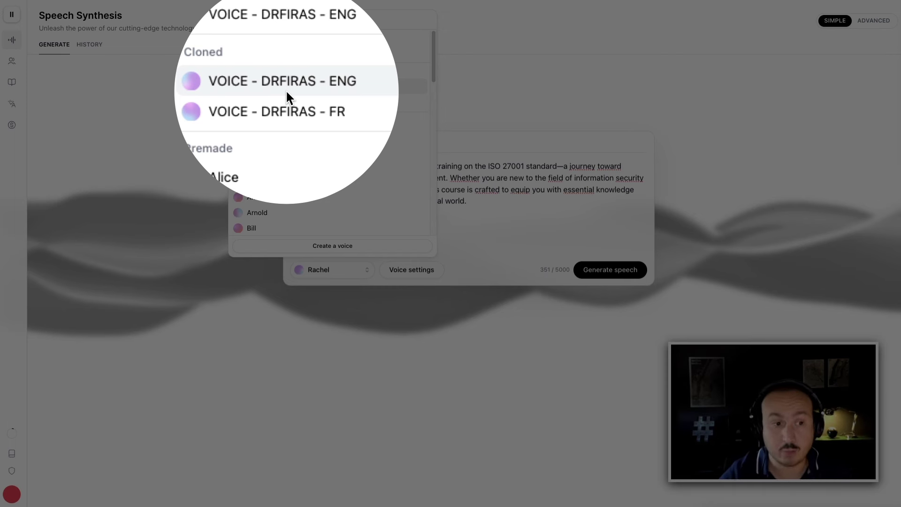
click(287, 90)
click(211, 112)
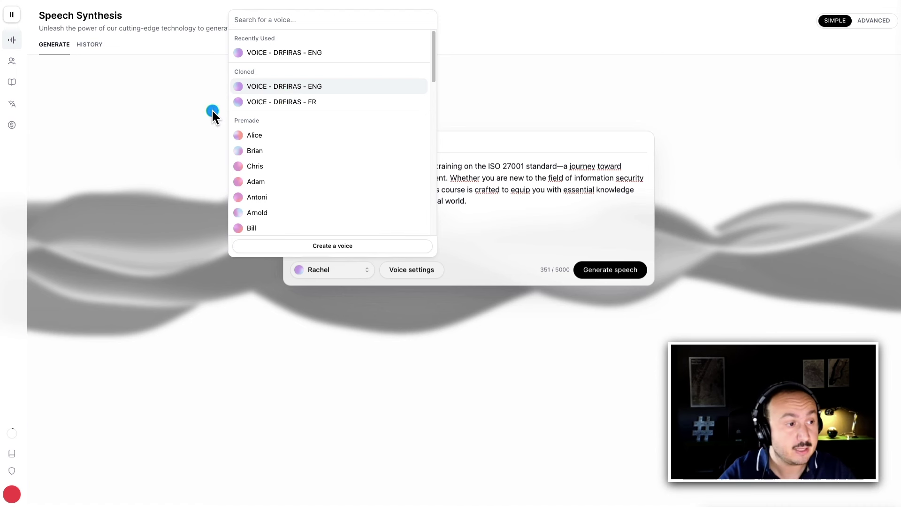
click(74, 82)
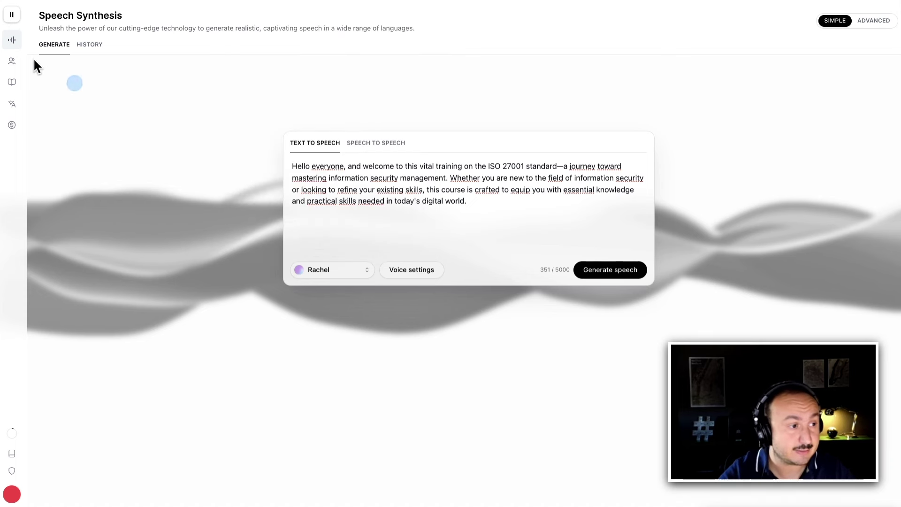
Go to the Voices page, view the Instant Voice Cloning form for a new voice, and close it
mouse_move(16, 57)
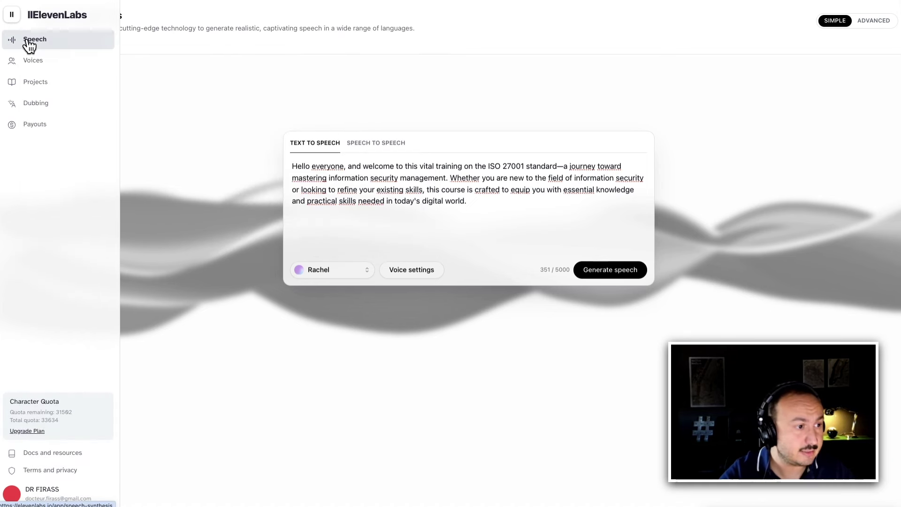
click(55, 59)
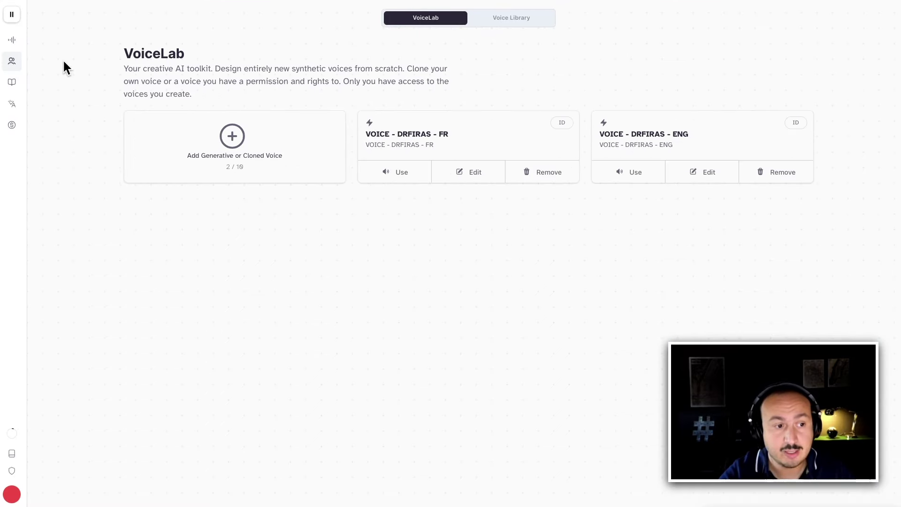
click(231, 144)
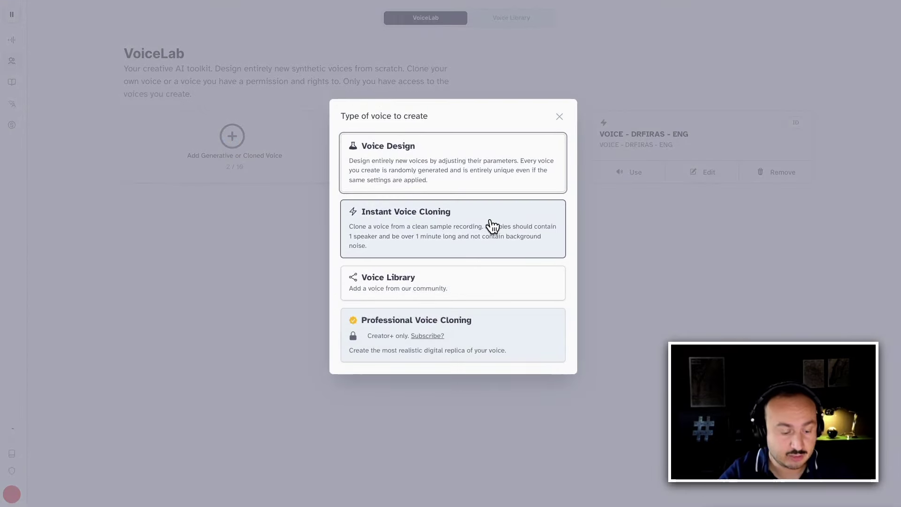
click(465, 232)
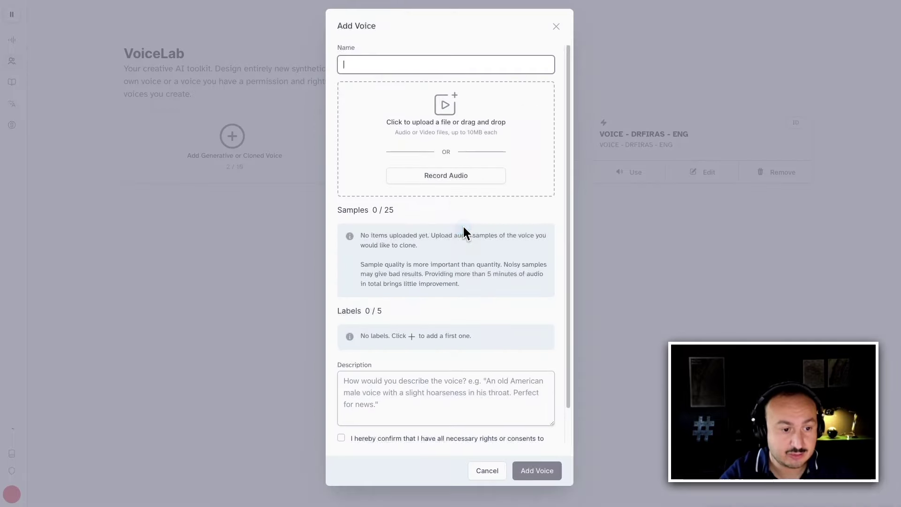
click(557, 26)
Examine the sample upload, audio recording and consent options for Instant Voice Cloning, and close the form without adding a voice
click(230, 142)
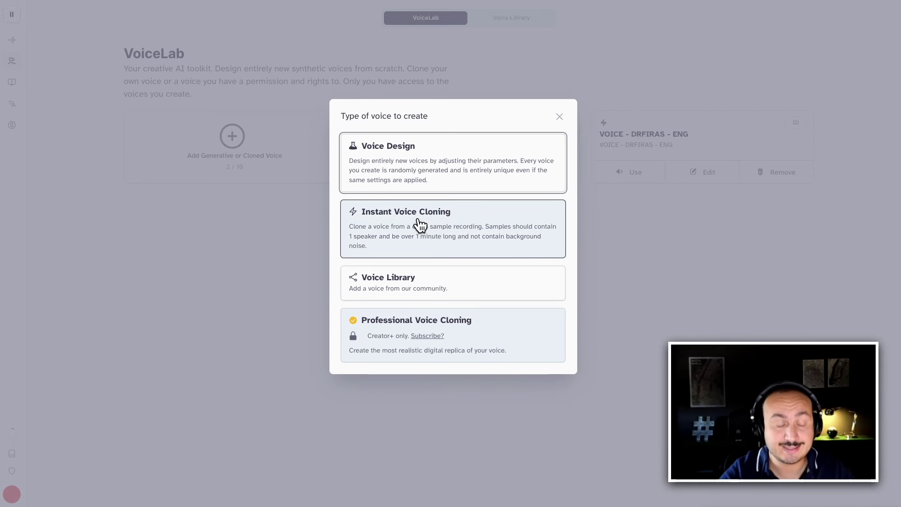
right_click(419, 224)
key(Escape)
click(388, 230)
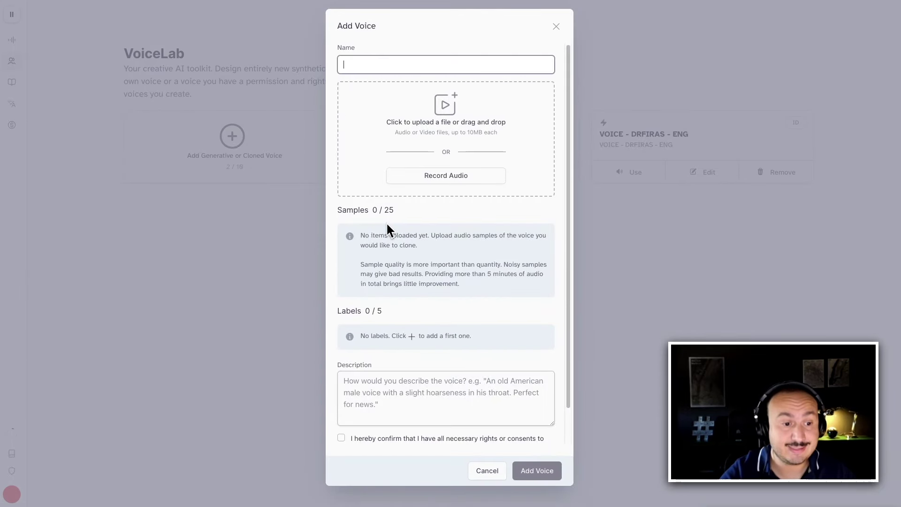
click(413, 177)
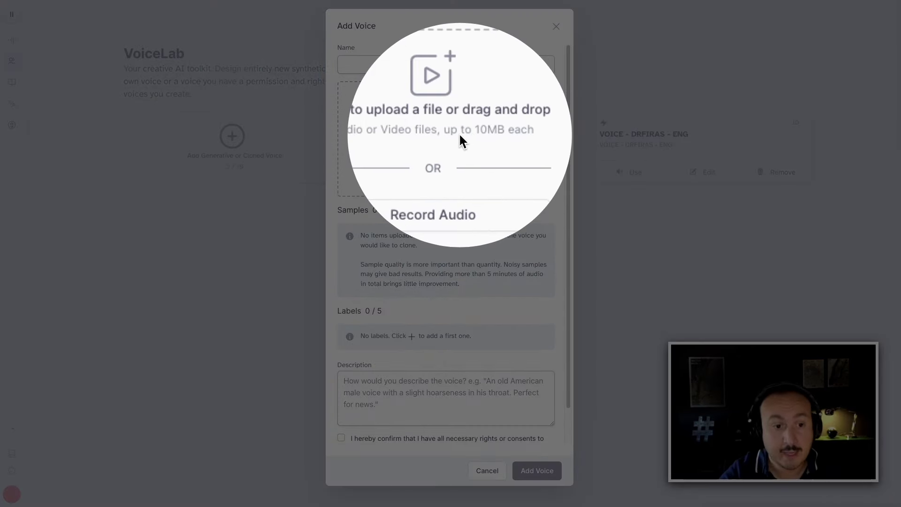
click(458, 132)
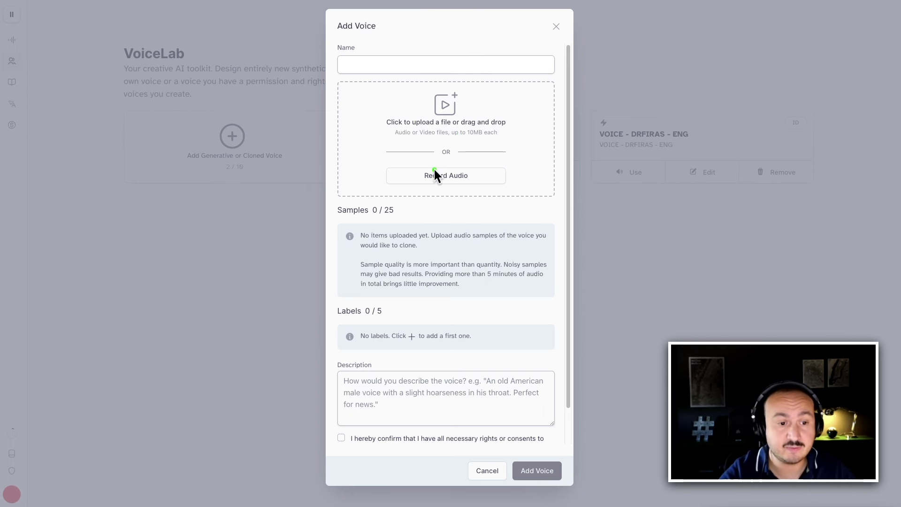
click(469, 147)
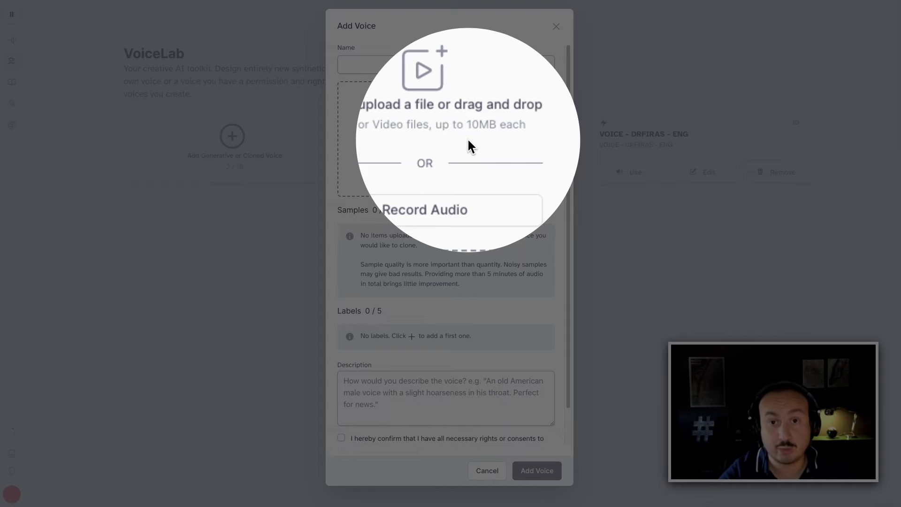
click(468, 139)
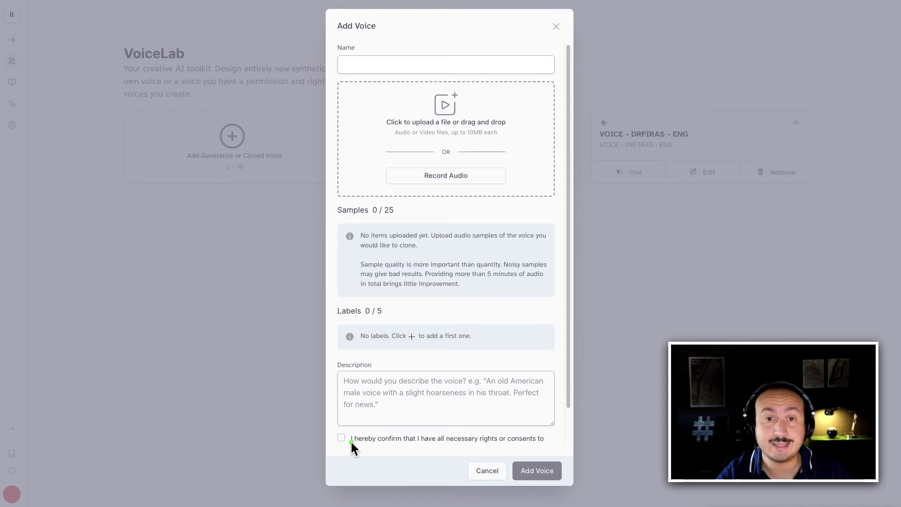
click(797, 117)
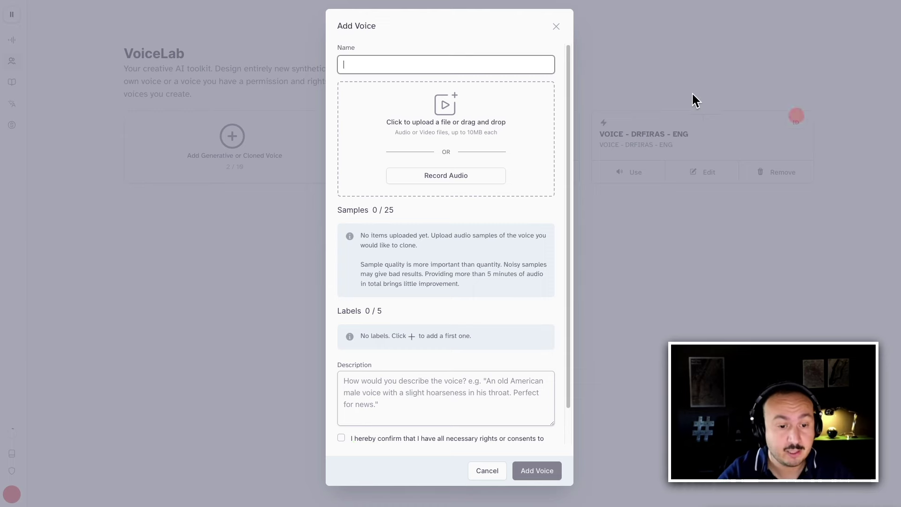
click(555, 26)
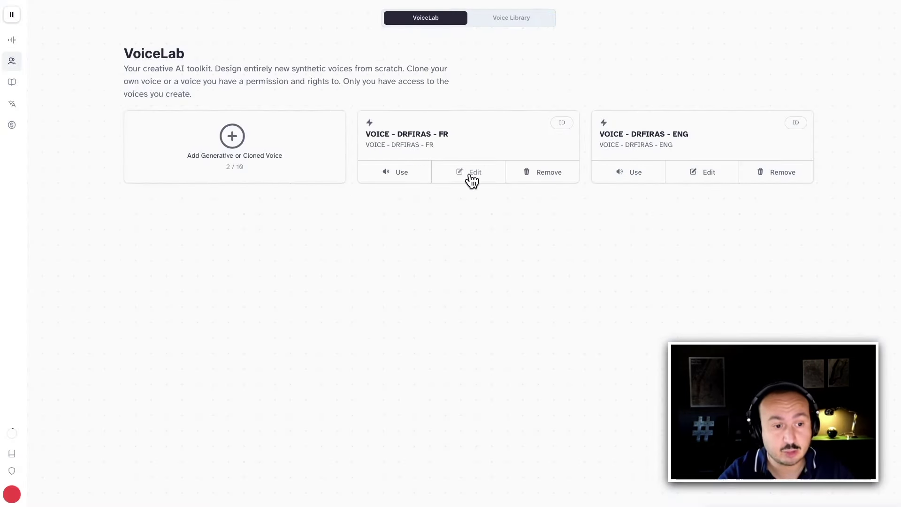
Inspect the French cloned voice's edit form without changing it, and browse the community voices in the Voice Library
click(469, 177)
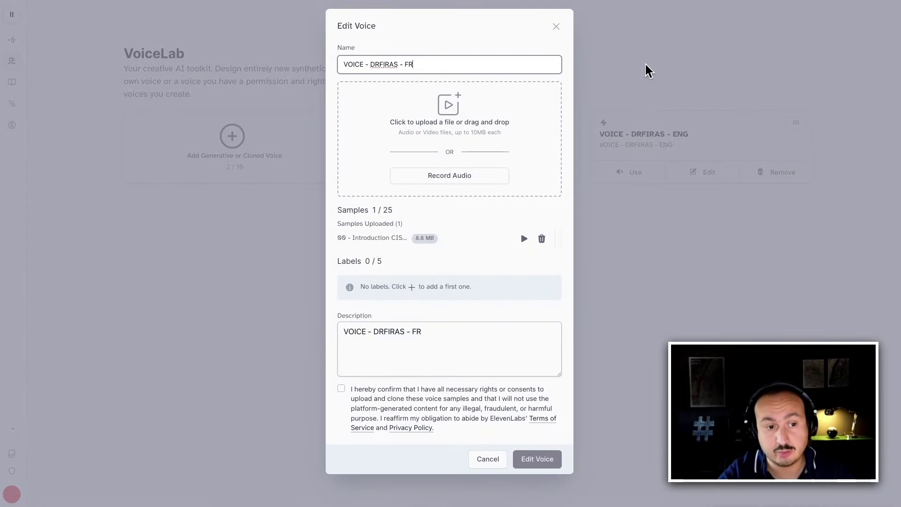
click(556, 27)
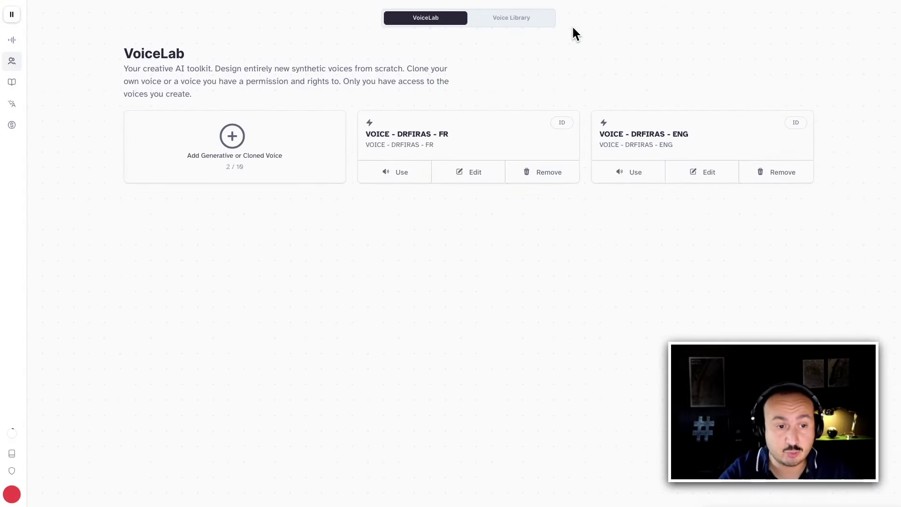
click(514, 22)
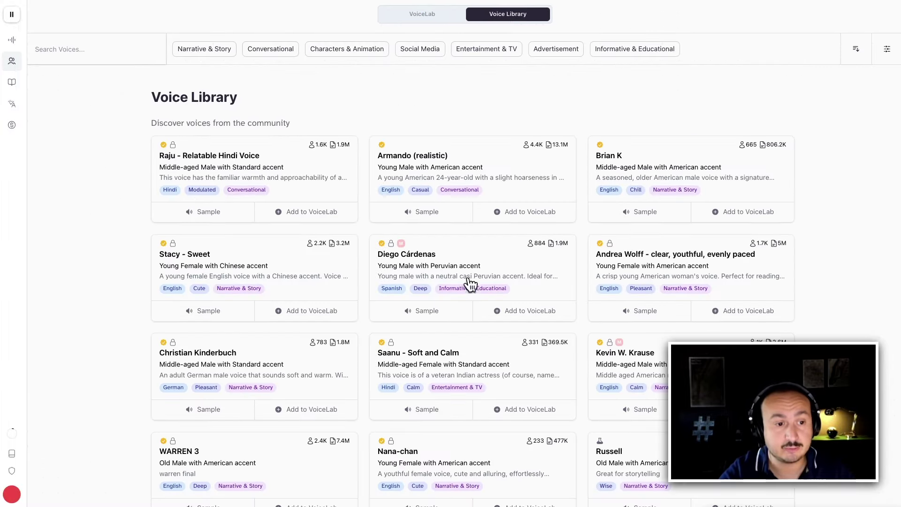
scroll(340, 297, down, 1)
scroll(339, 296, down, 15)
scroll(336, 284, up, 15)
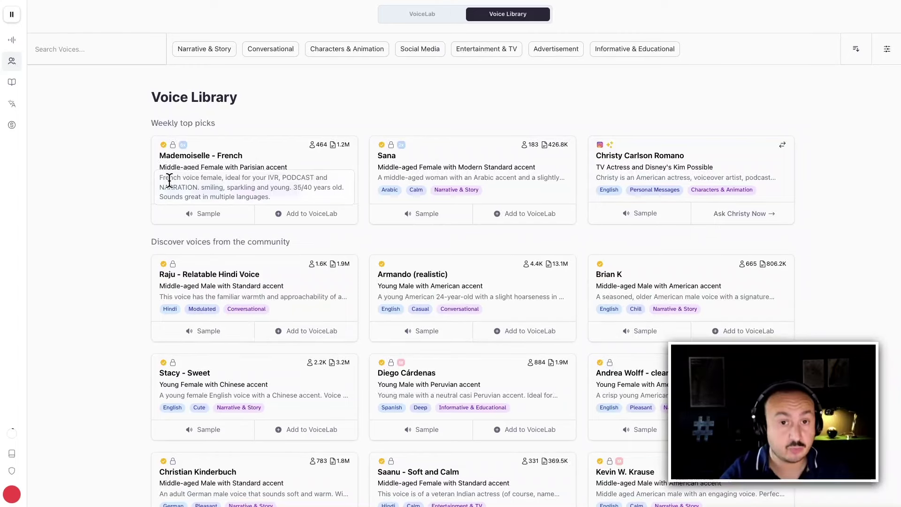
Go to the Dubbing page and view the available target languages without choosing one
mouse_move(19, 106)
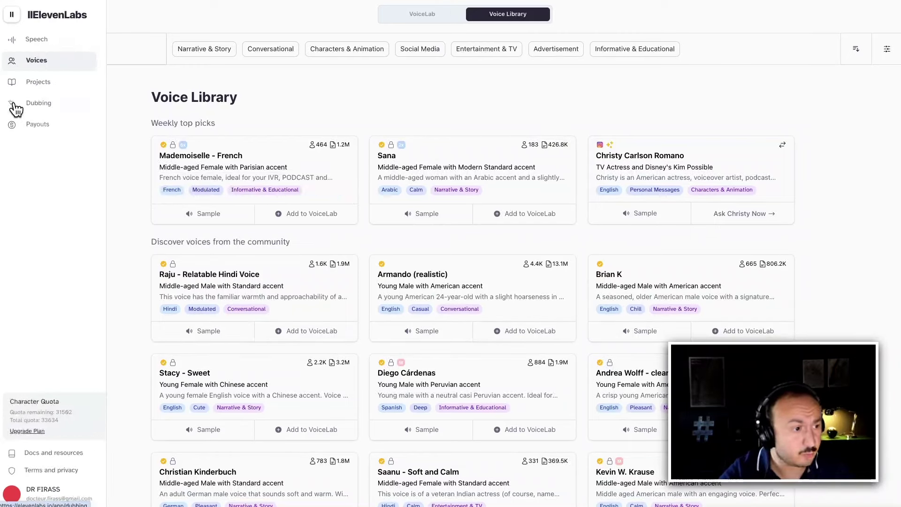
click(56, 103)
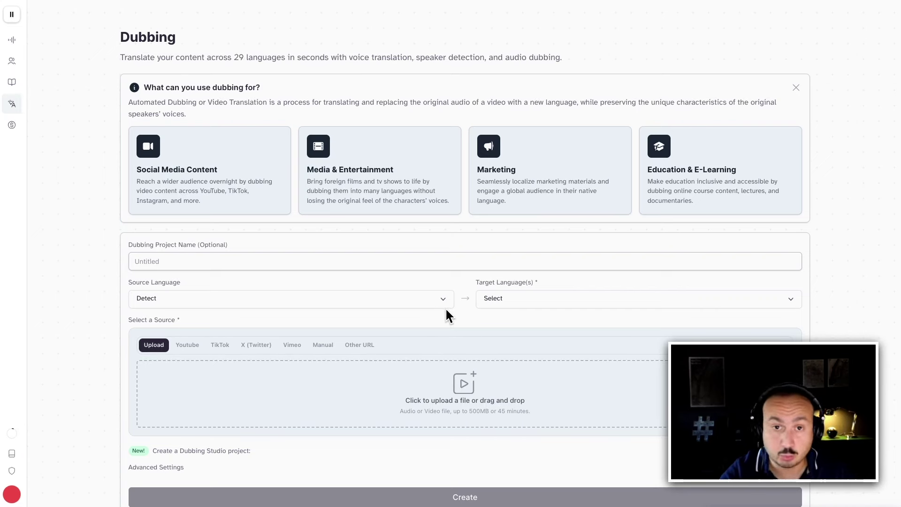
click(538, 304)
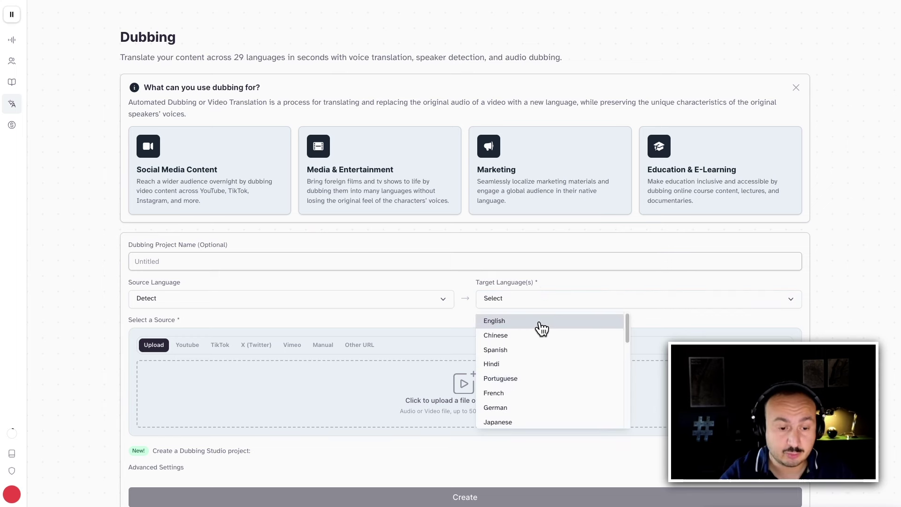
click(467, 281)
View the details of the existing cissp dub, play its video preview, and close it
scroll(465, 284, down, 3)
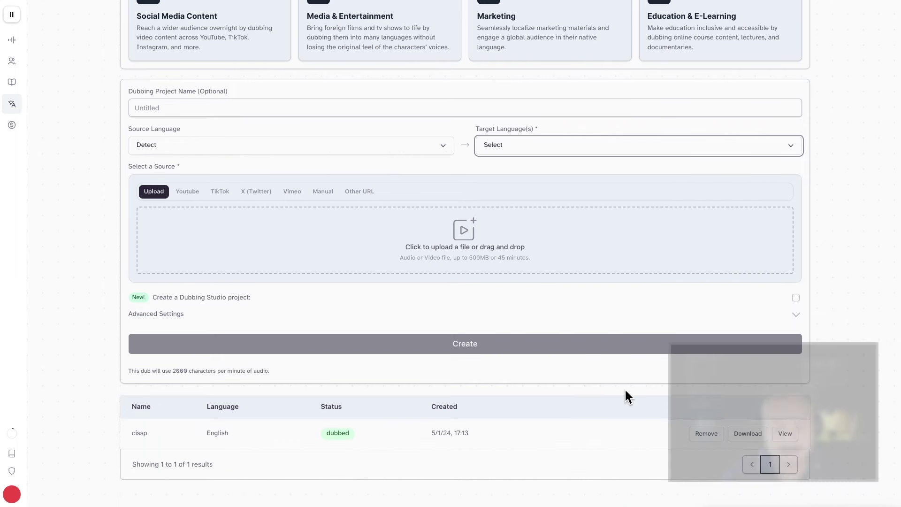
click(789, 433)
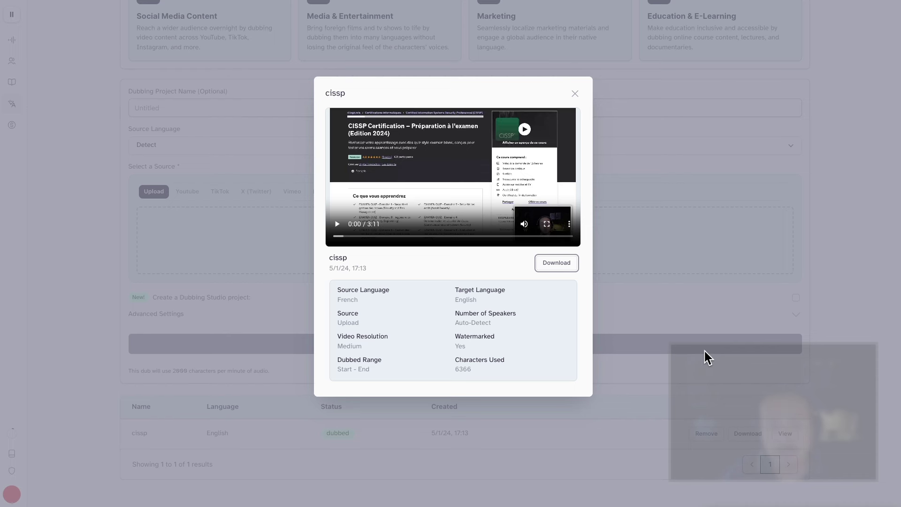
click(338, 226)
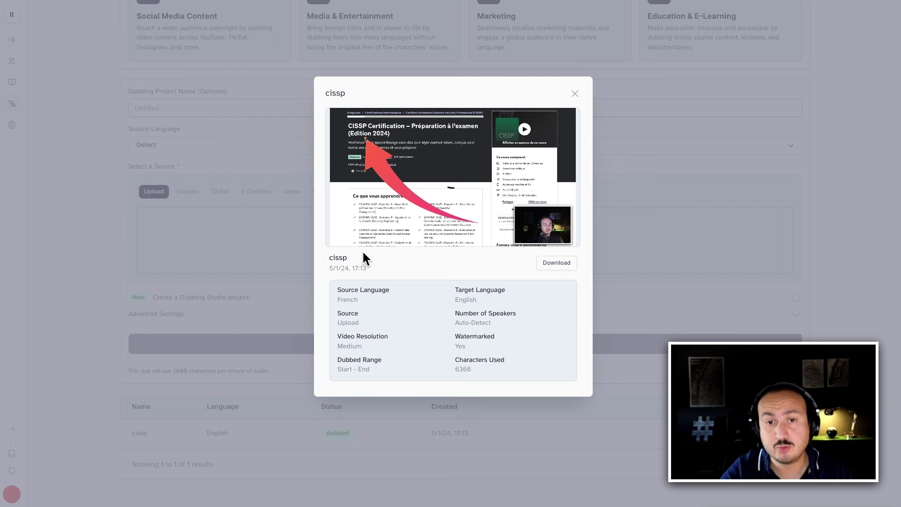
click(575, 94)
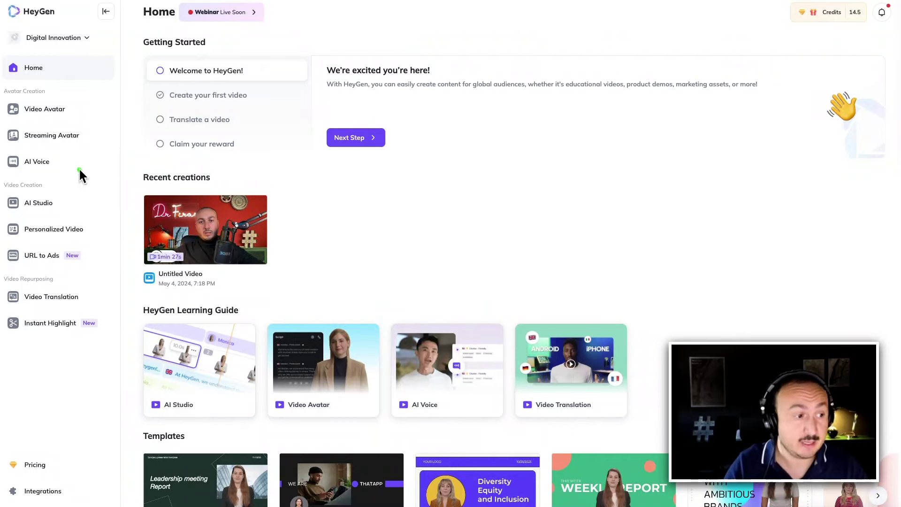
Switch to HeyGen and browse the personal and library avatars on the Video Avatar page
click(63, 117)
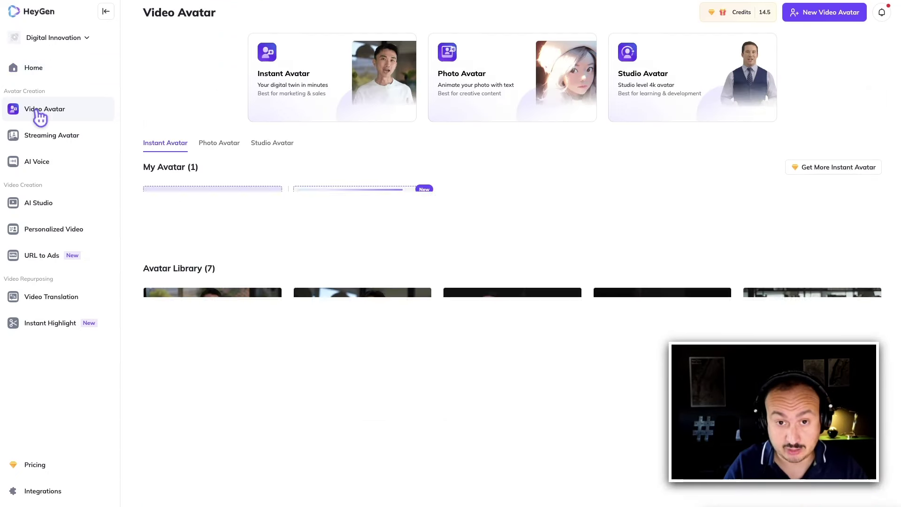
scroll(558, 389, down, 1)
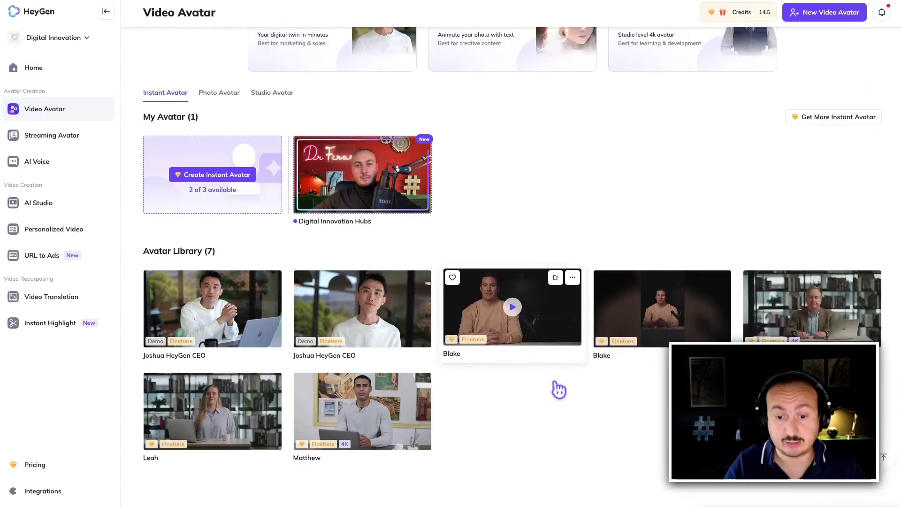
scroll(559, 387, up, 1)
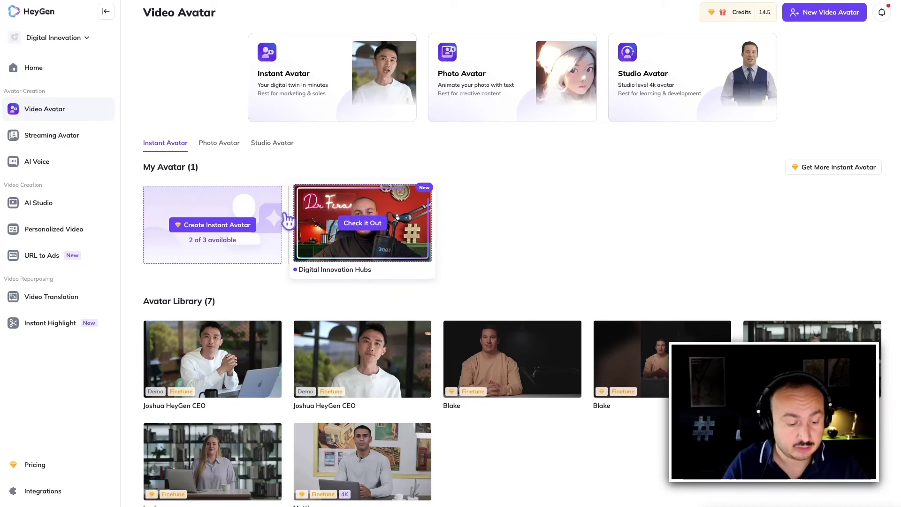
Start the Create Instant Avatar process and briefly play its intro video
click(228, 224)
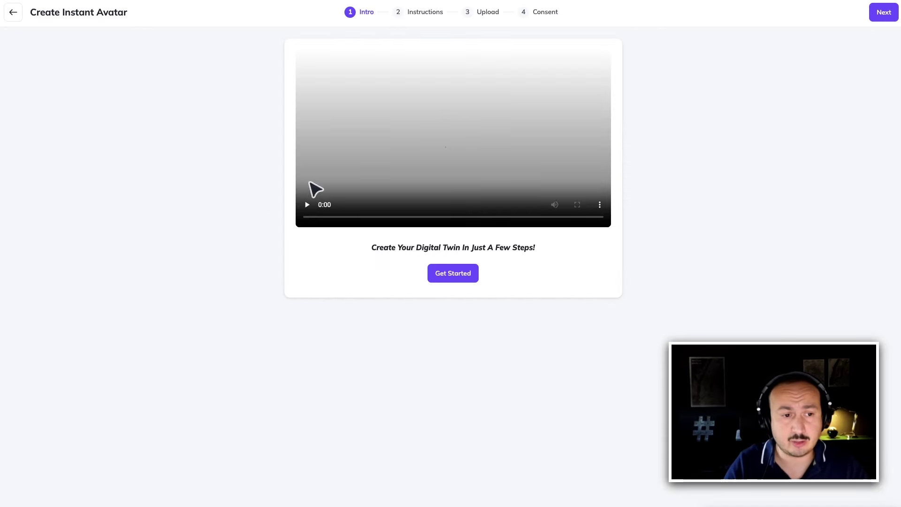
click(308, 207)
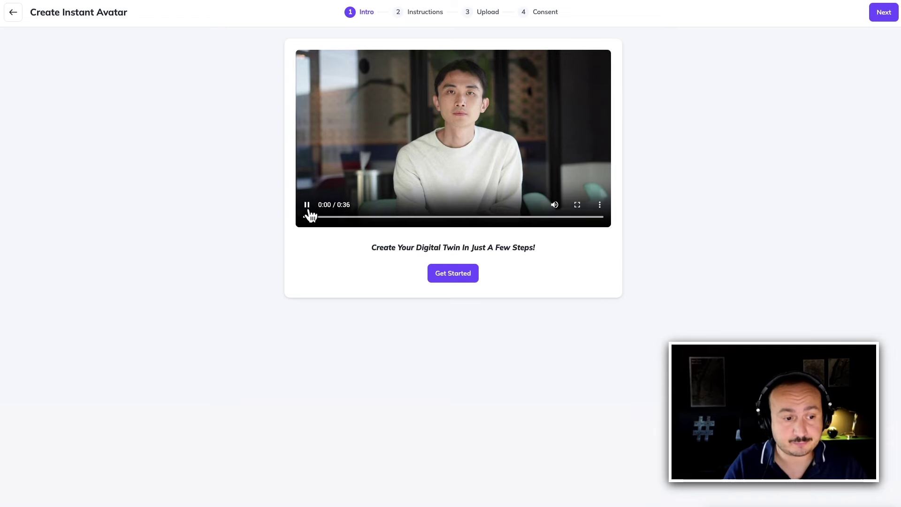
click(308, 207)
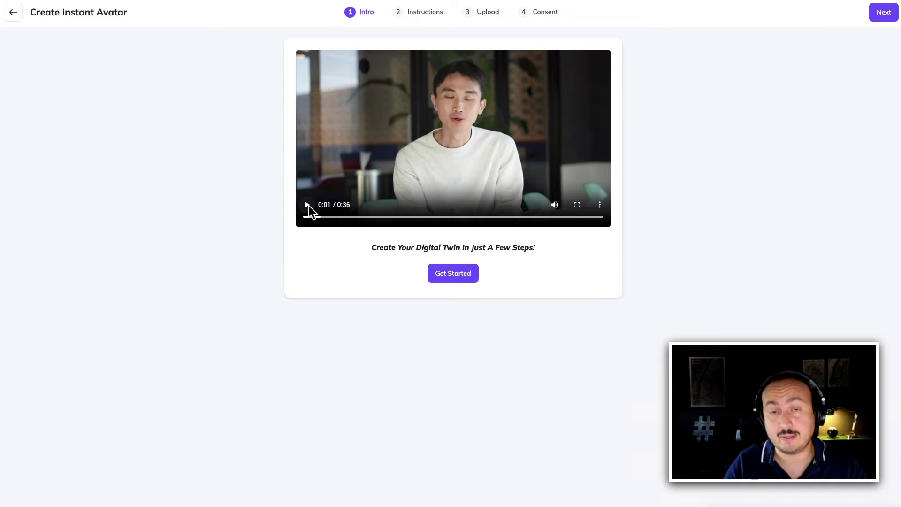
Read the text instructions and footage upload options for an Instant Avatar, and exit without creating one
click(466, 281)
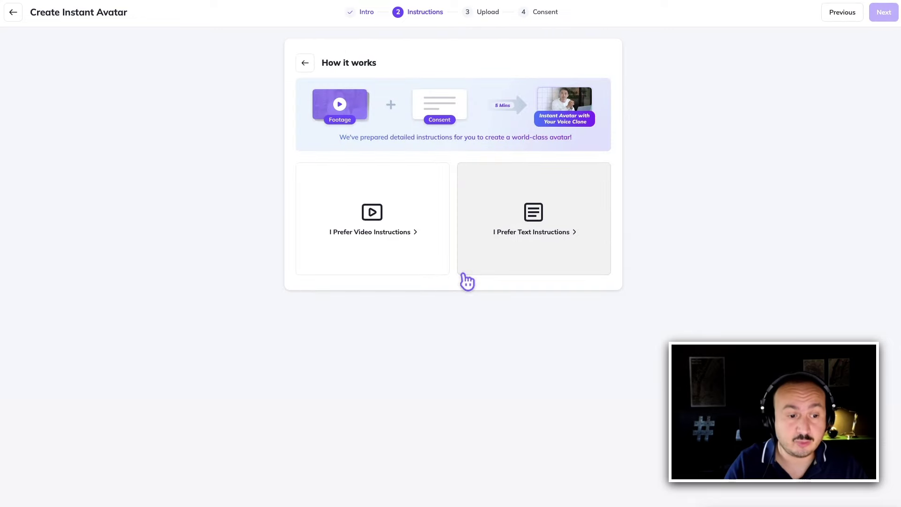
click(566, 220)
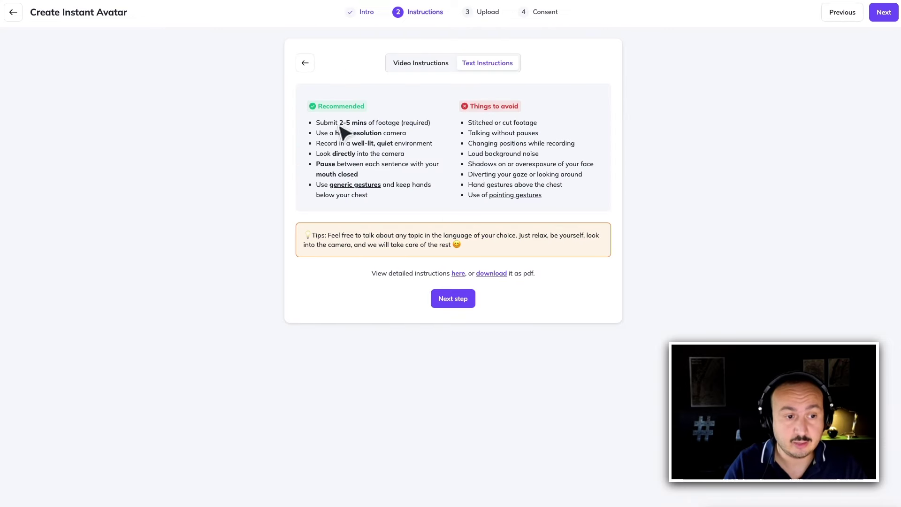
drag(339, 123, 365, 125)
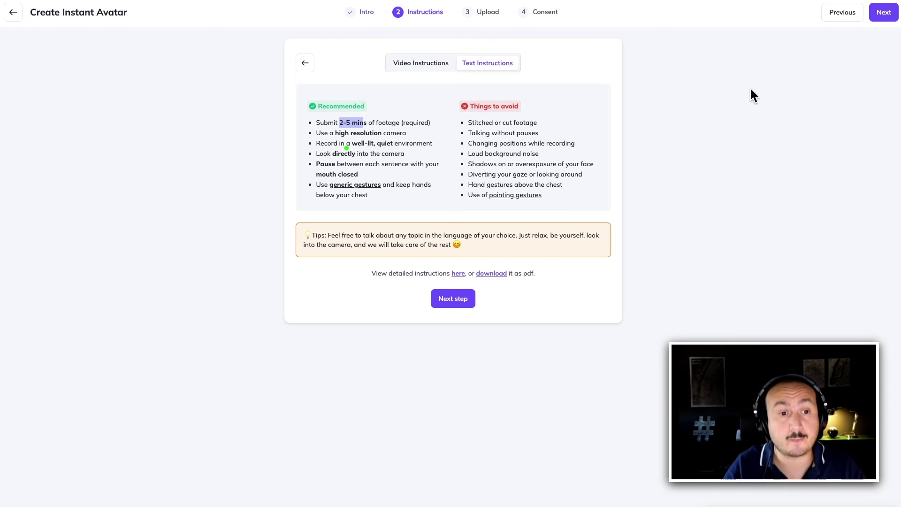
click(461, 304)
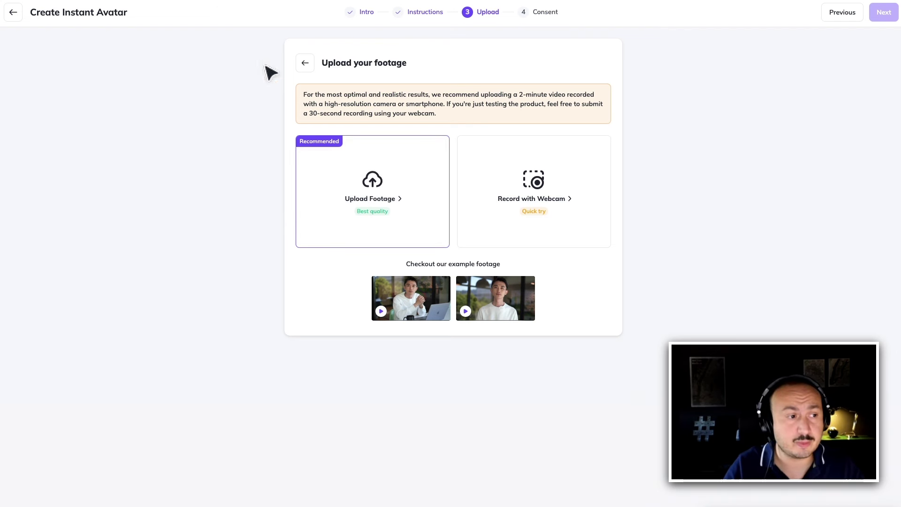
click(13, 11)
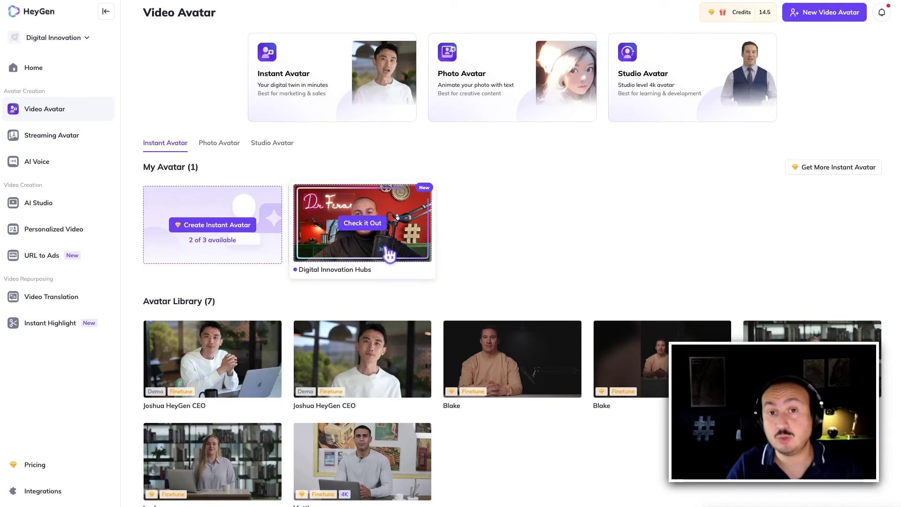
Go to the AI Voice page and browse the personal and public voices
mouse_move(355, 232)
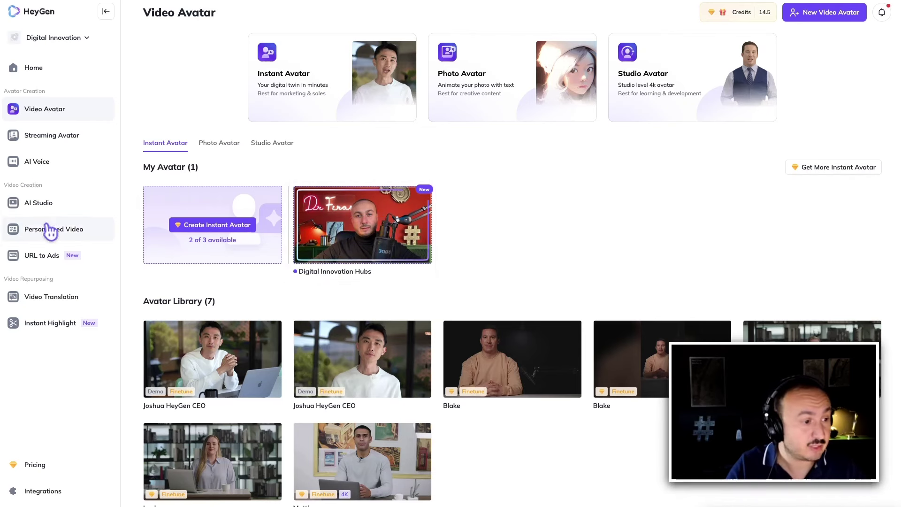
click(60, 171)
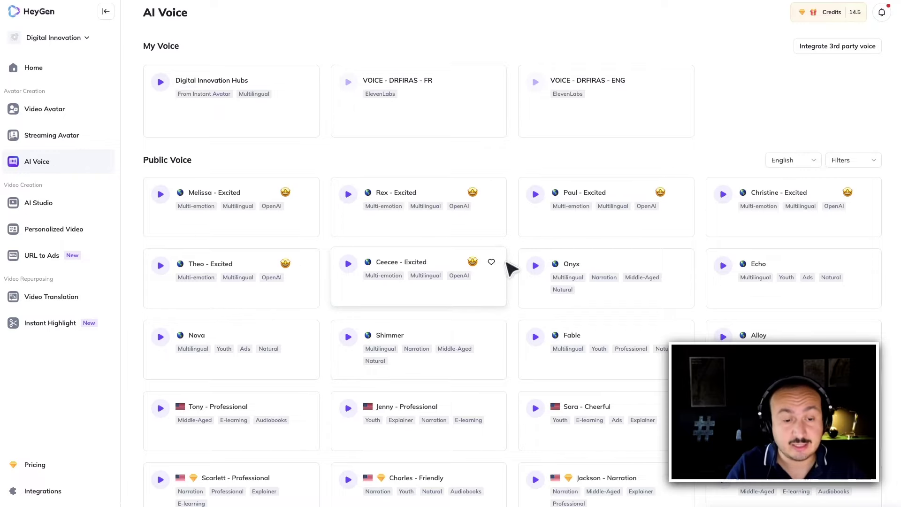
scroll(510, 268, down, 9)
scroll(529, 291, down, 20)
scroll(517, 279, up, 20)
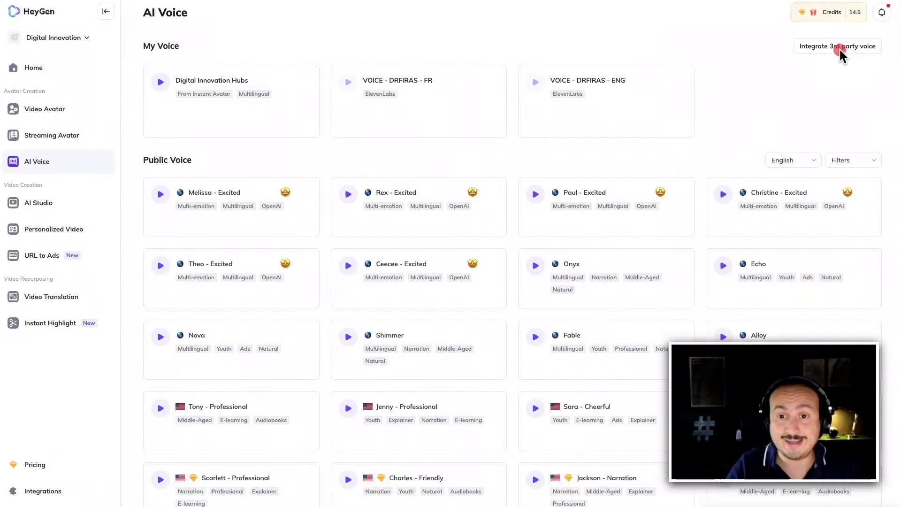
Open HeyGen's 3rd party voice integration, and switch to ElevenLabs to open the Profile + API key dialog
click(821, 50)
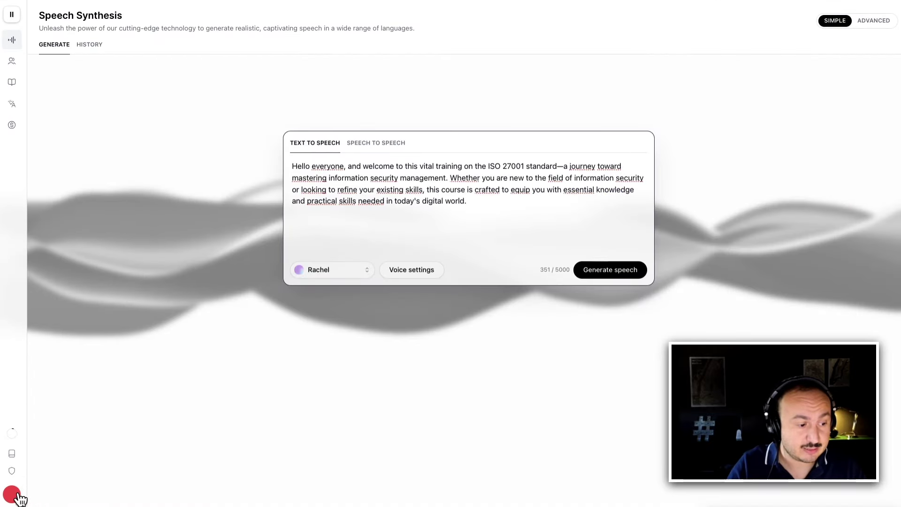
click(29, 492)
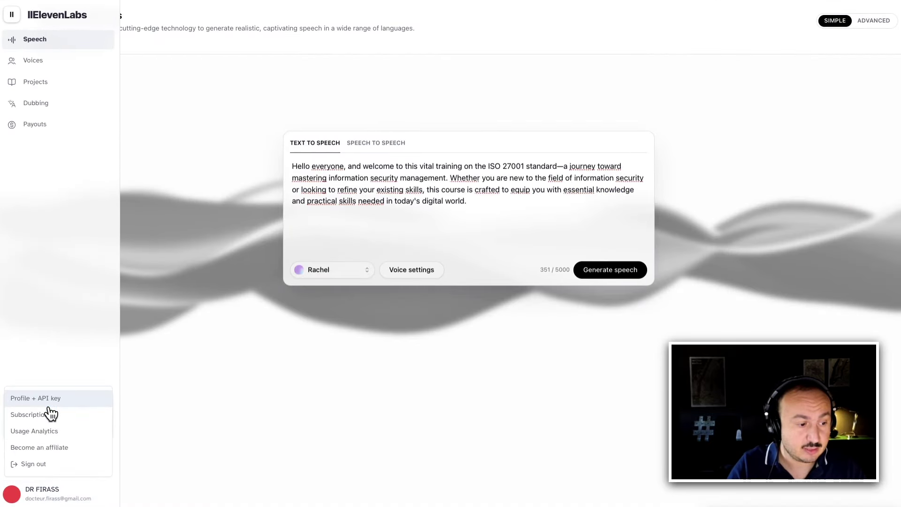
click(57, 398)
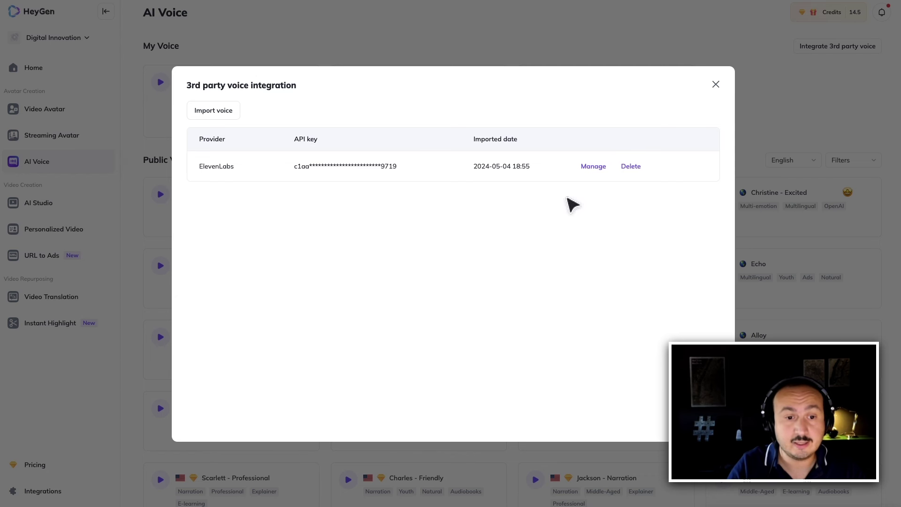
View HeyGen's Import voice form with ElevenLabs as the service provider, and close it without entering an API key
click(211, 116)
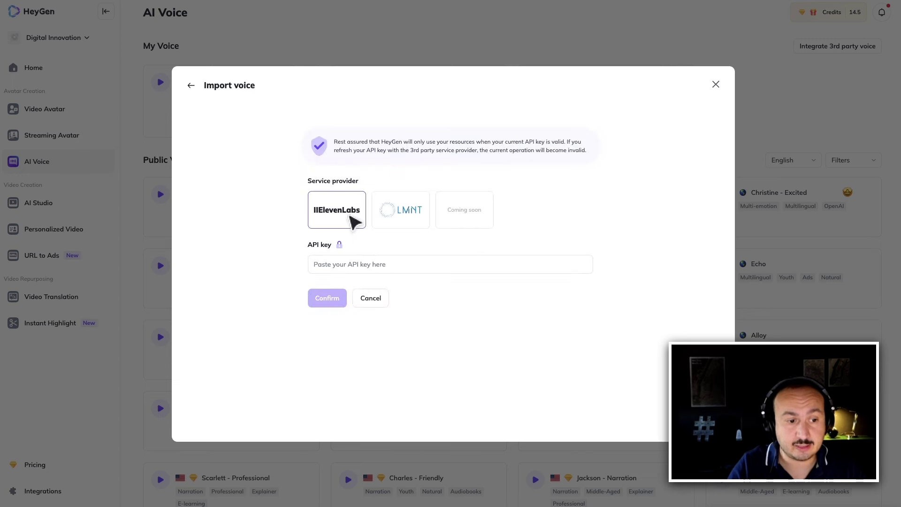
click(337, 262)
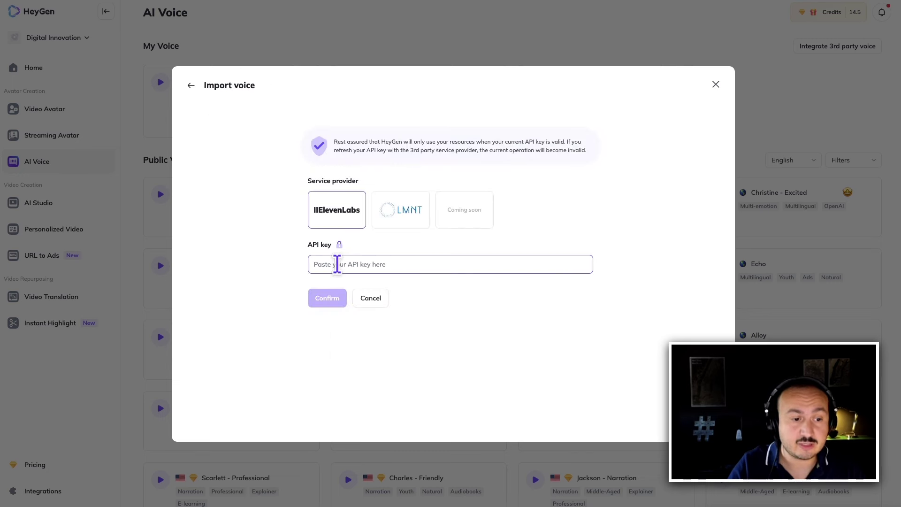
right_click(336, 264)
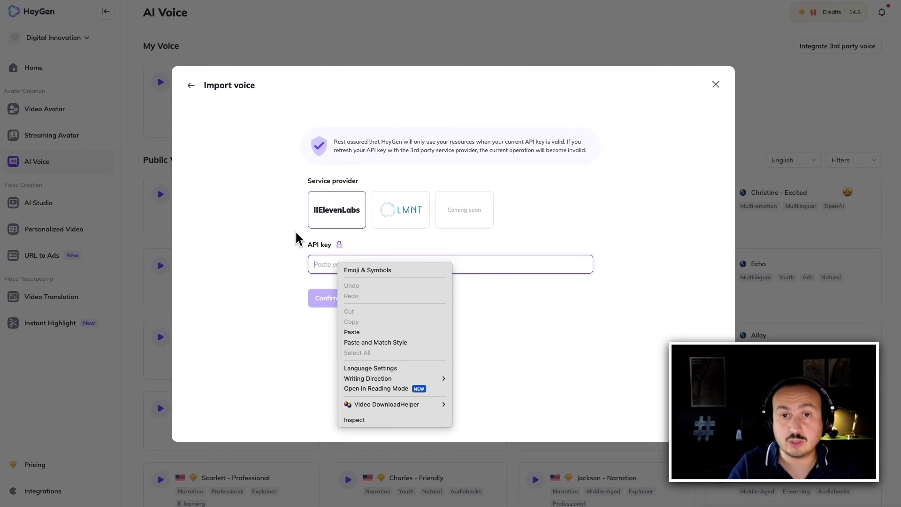
click(277, 224)
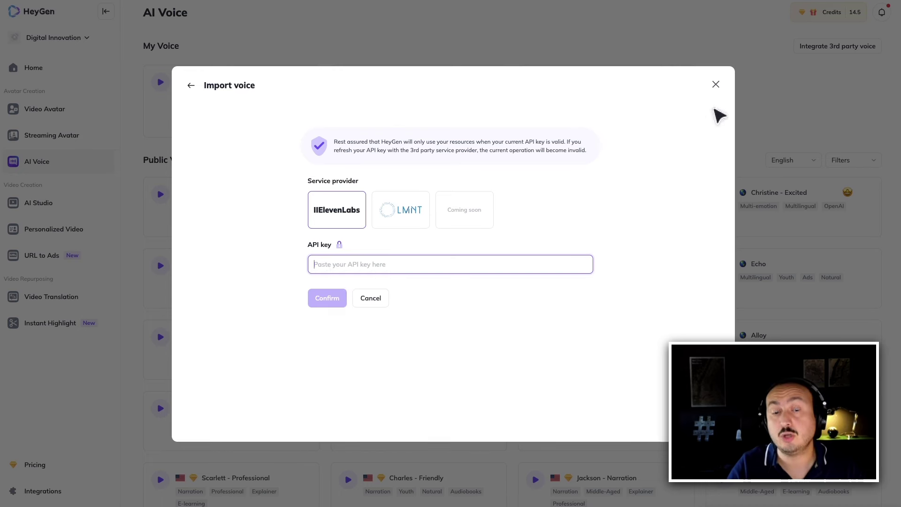
click(716, 86)
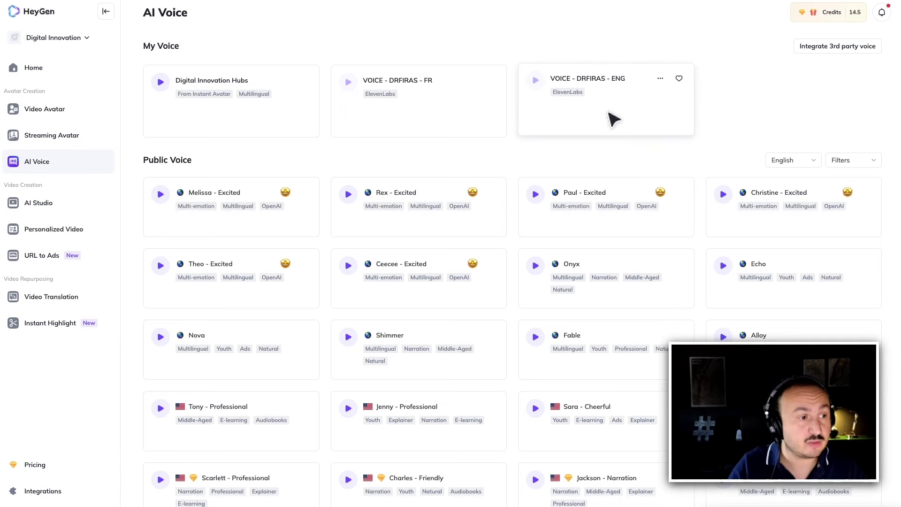
Revisit the personal avatar on the Video Avatar page, and create a new landscape video in AI Studio
click(60, 117)
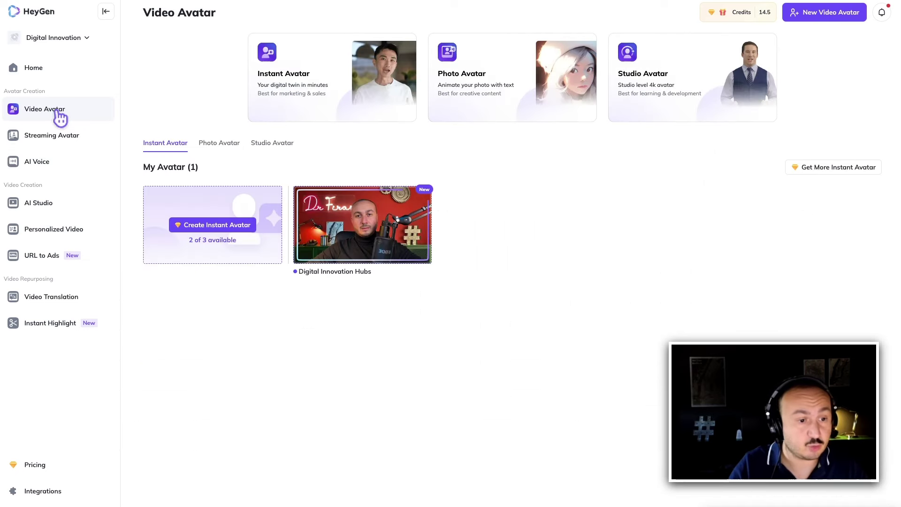
mouse_move(370, 230)
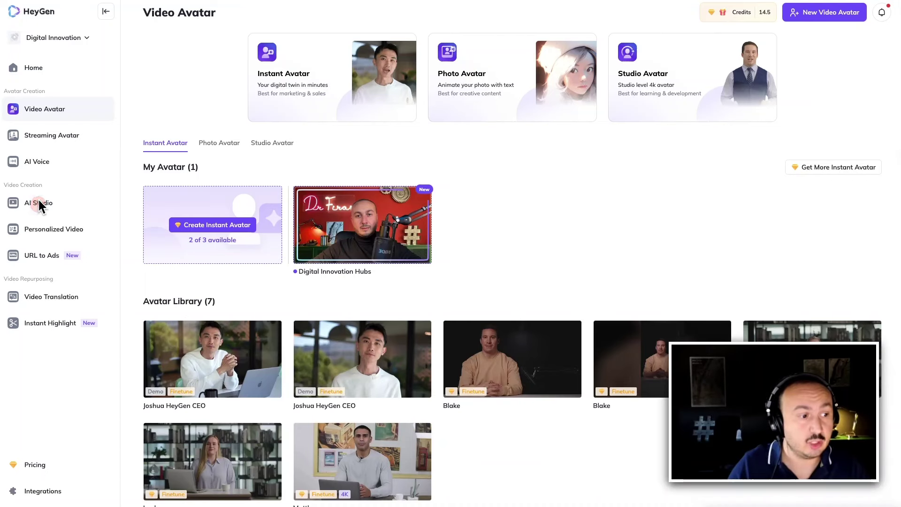
click(39, 201)
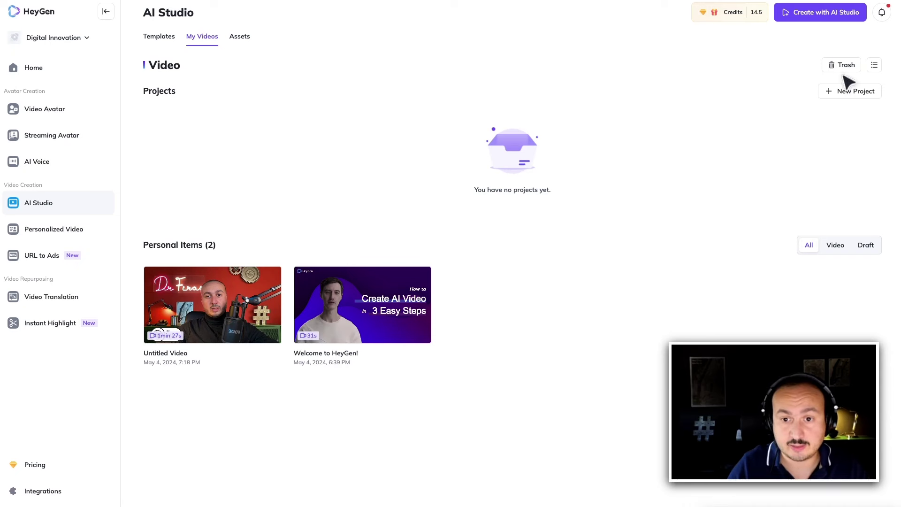
click(827, 20)
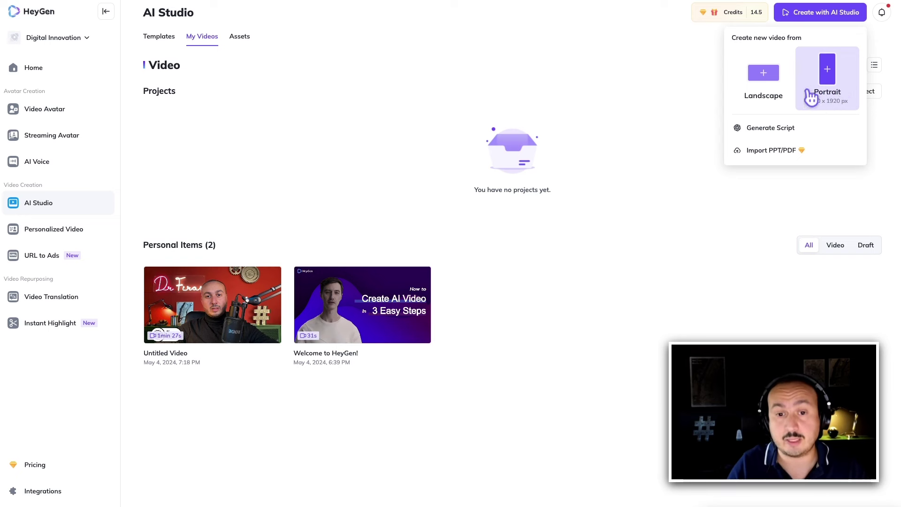
click(760, 86)
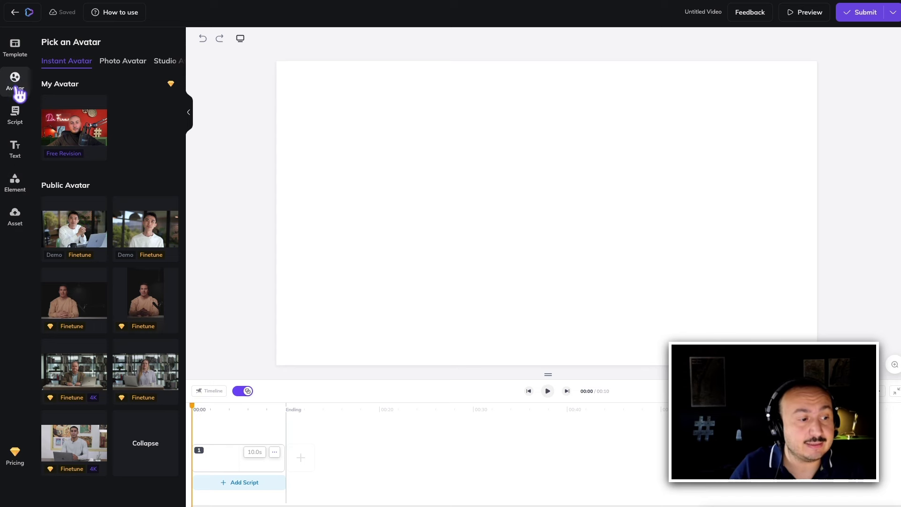
Look through the script, text and element options available for the new video
click(12, 125)
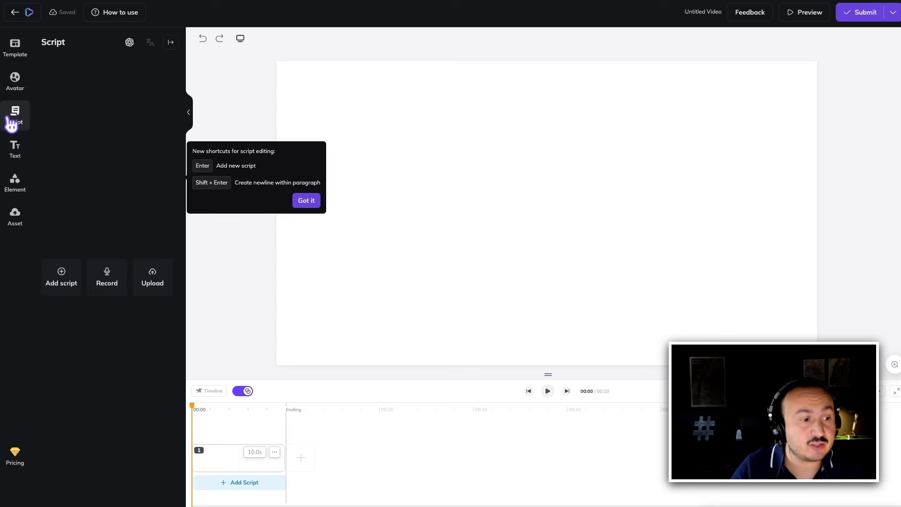
click(17, 158)
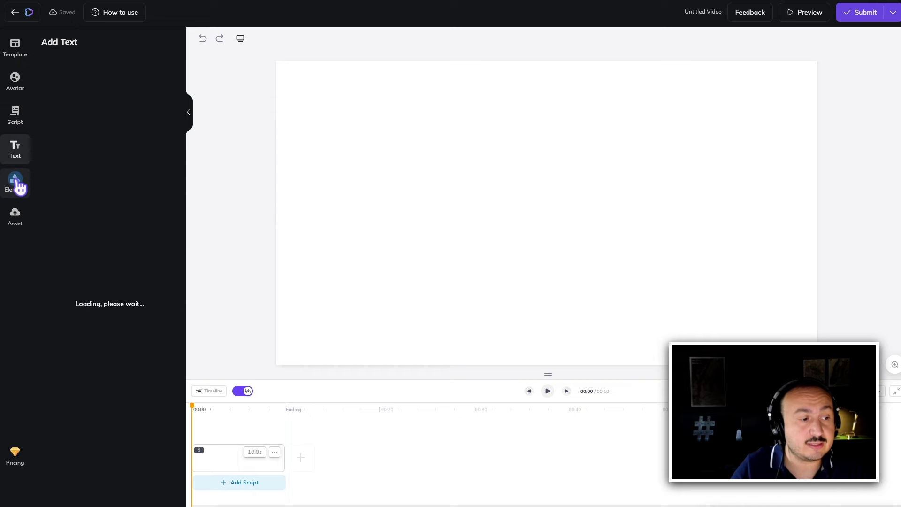
click(18, 186)
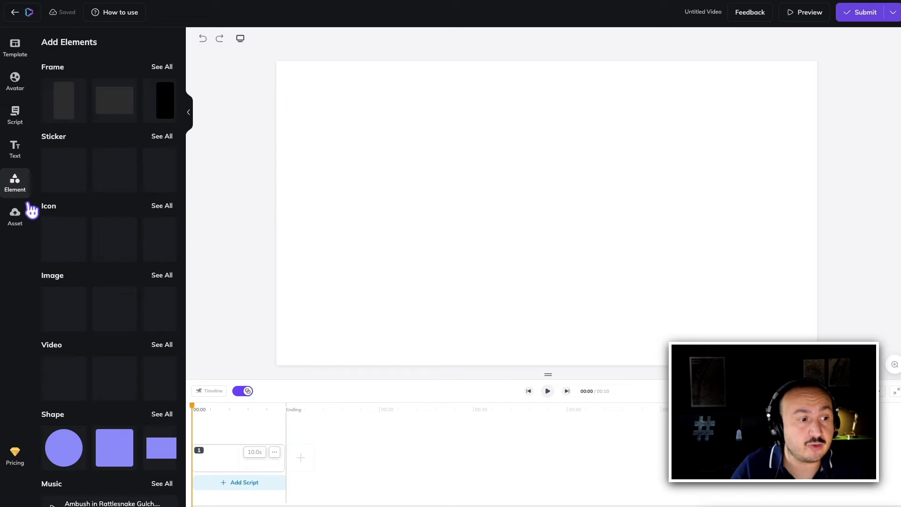
Browse the public templates and add the first page of the Modeling a Dialogue template, "The power of storytelling in education", to the video
click(17, 51)
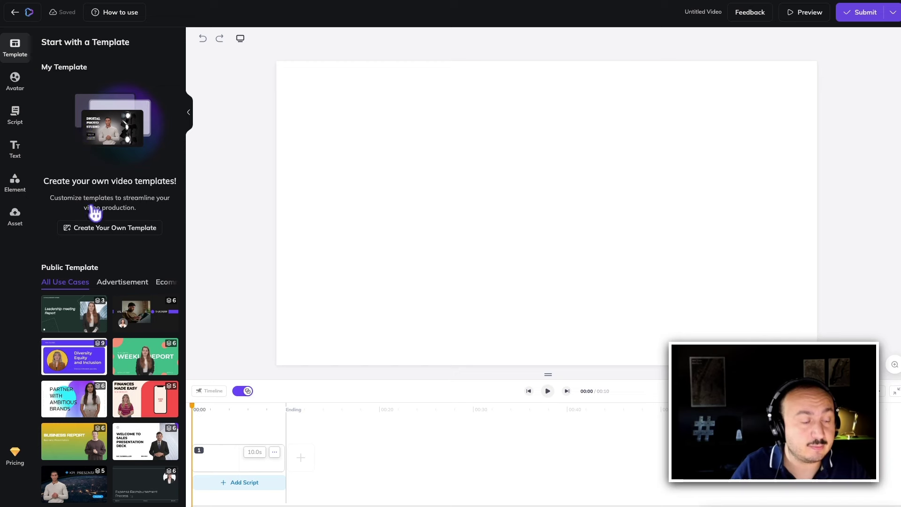
scroll(96, 232, down, 8)
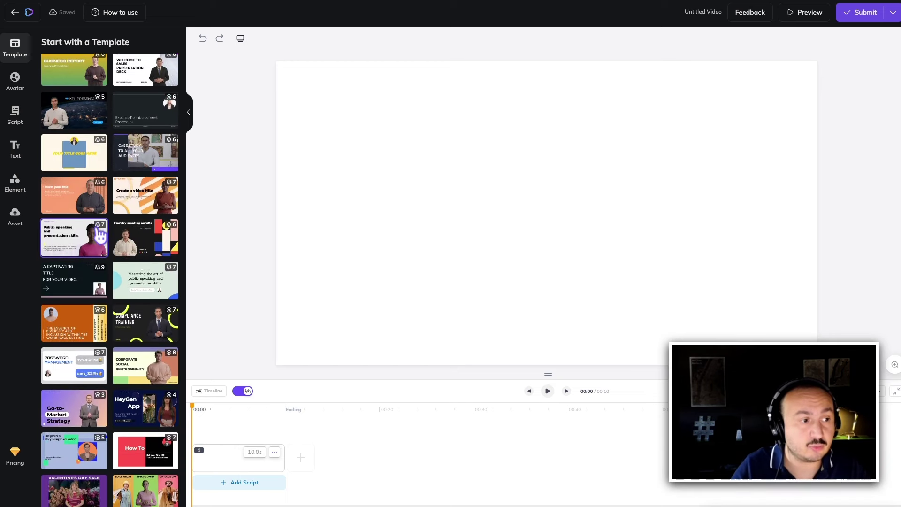
scroll(100, 240, down, 3)
scroll(100, 293, down, 1)
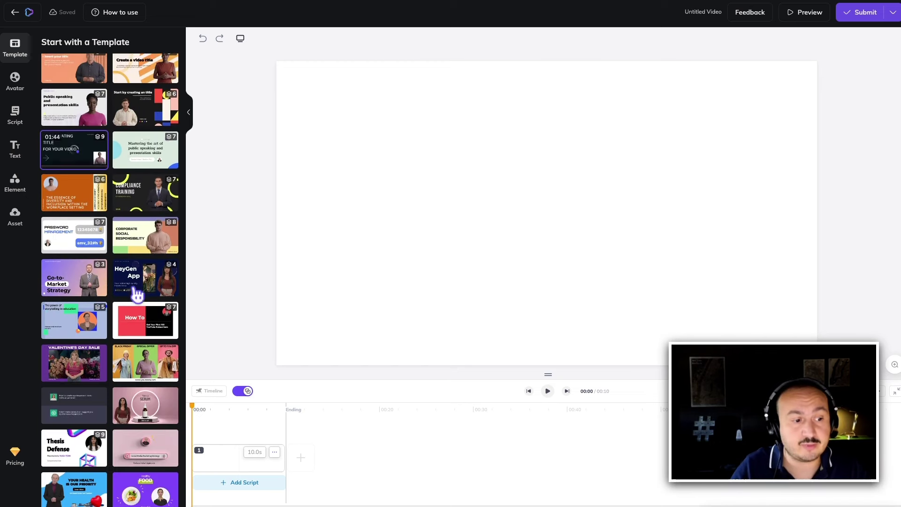
click(72, 329)
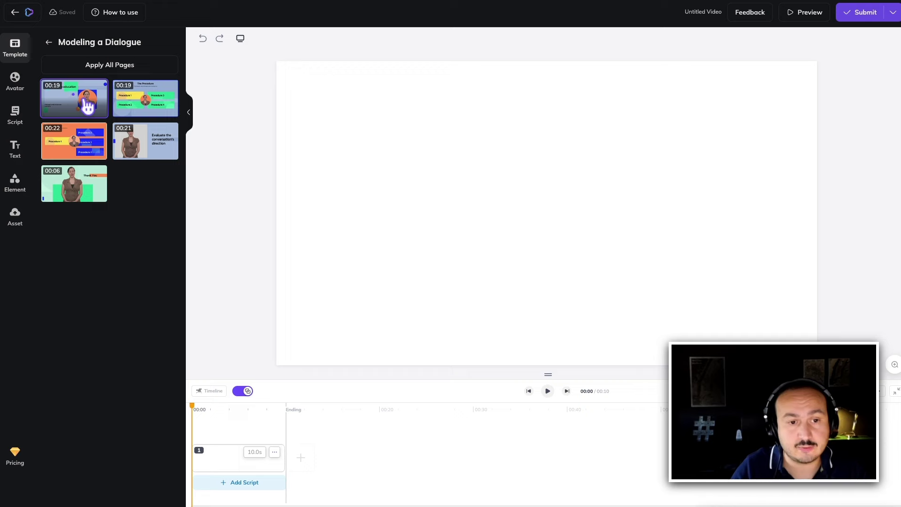
click(87, 107)
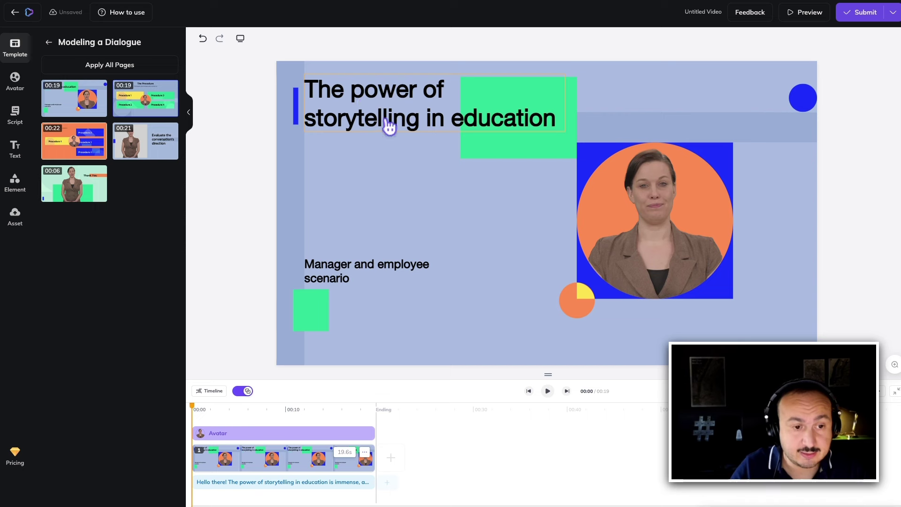
Replace the template presenter in the circular frame with the personal instant avatar
click(16, 80)
drag(327, 142, 648, 187)
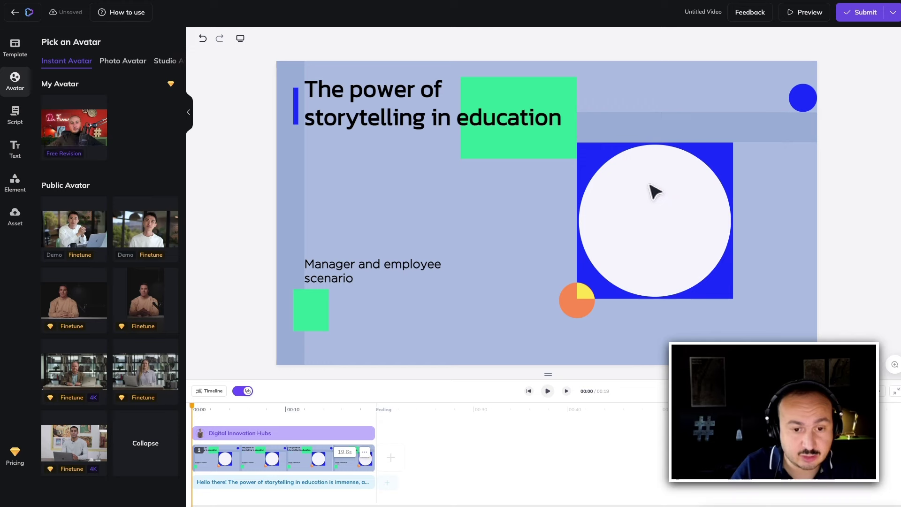